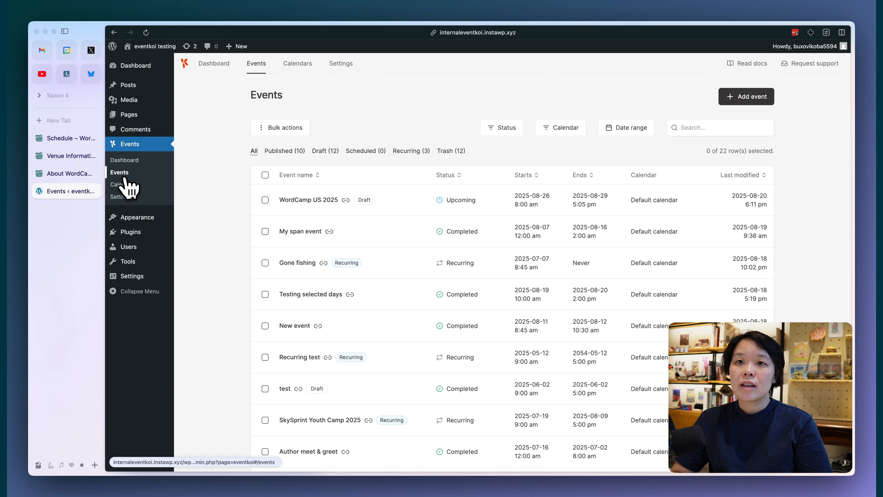
Add a new event titled "WordCamp US 2025" with consecutive days starting on 26 Aug 2025 at 8:00am
click(748, 101)
text(WordCamp US 2025)
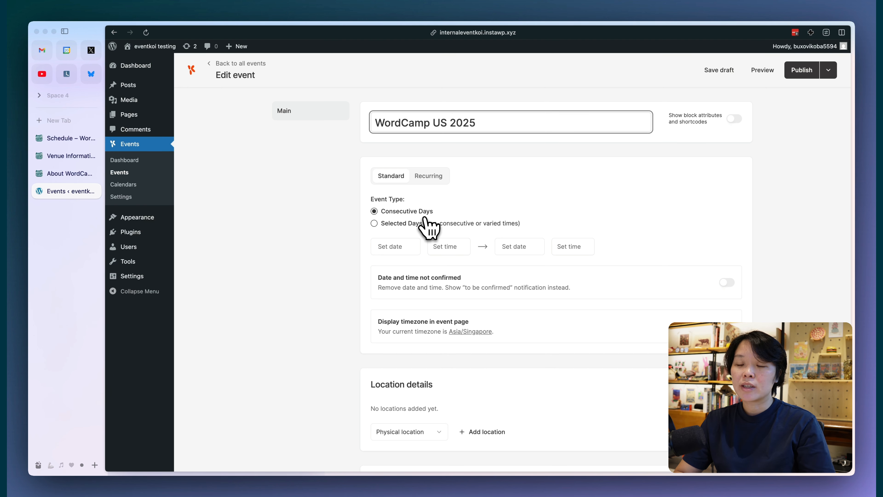
click(394, 248)
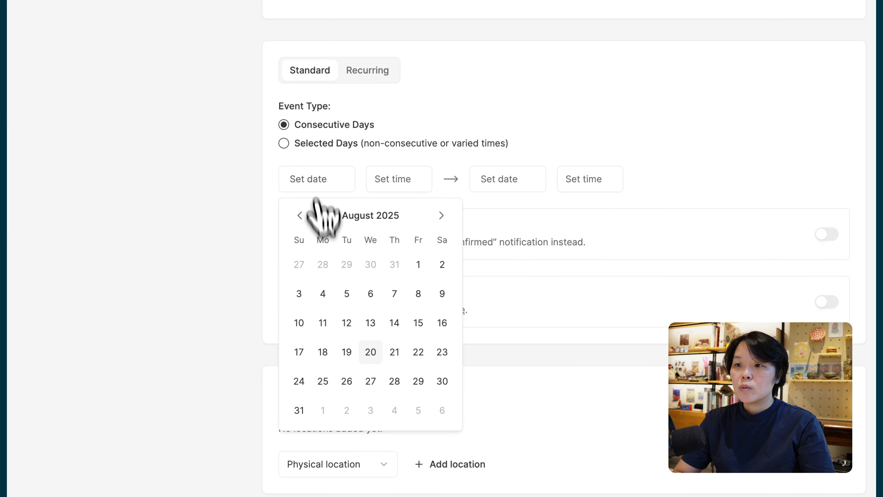
click(346, 383)
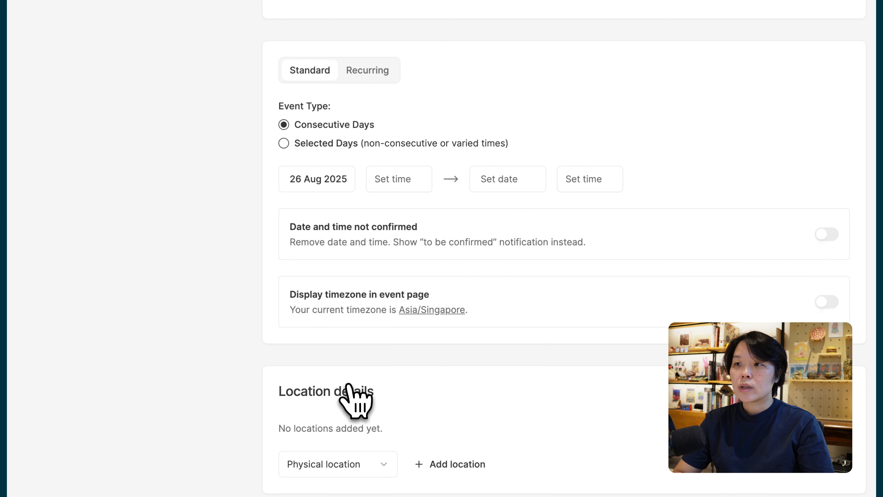
click(383, 184)
text(8am)
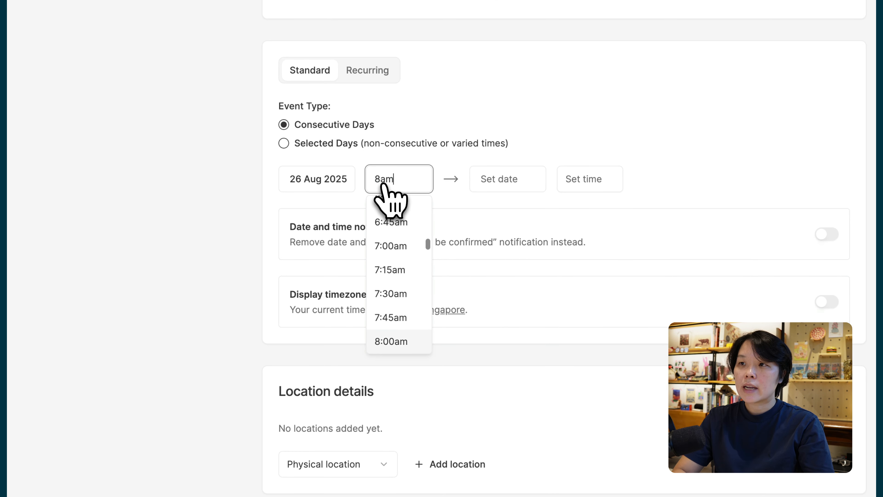
key(Return)
Set the event's end to 29 Aug 2025 at 5:05pm
click(501, 186)
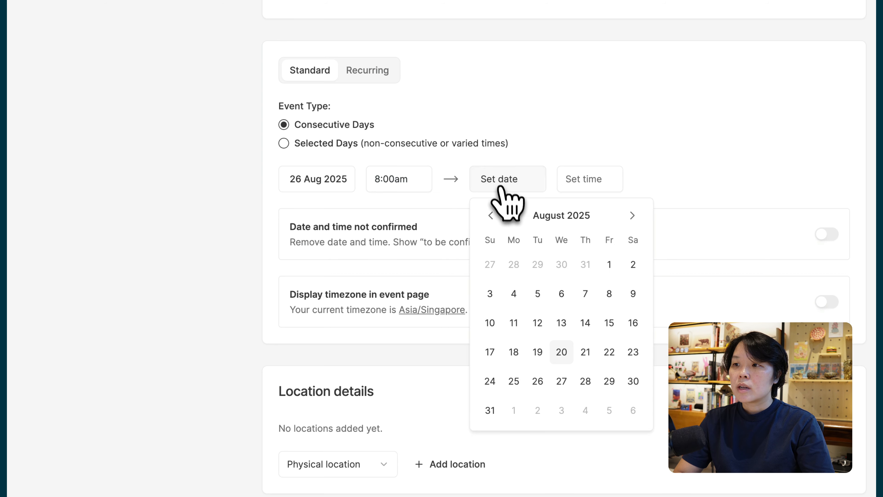
click(612, 383)
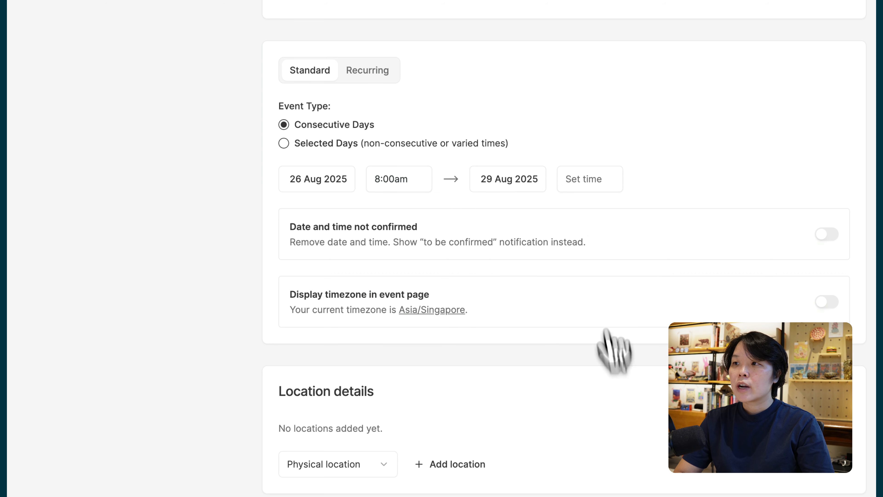
click(582, 183)
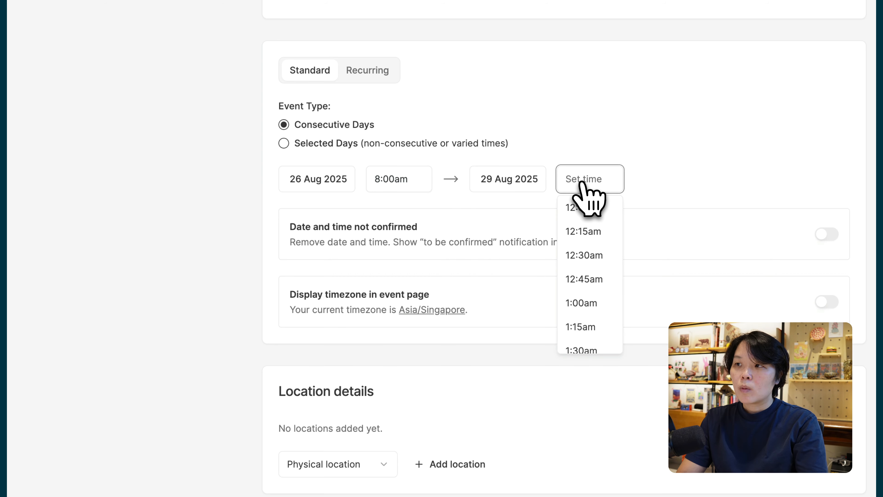
text(505pm)
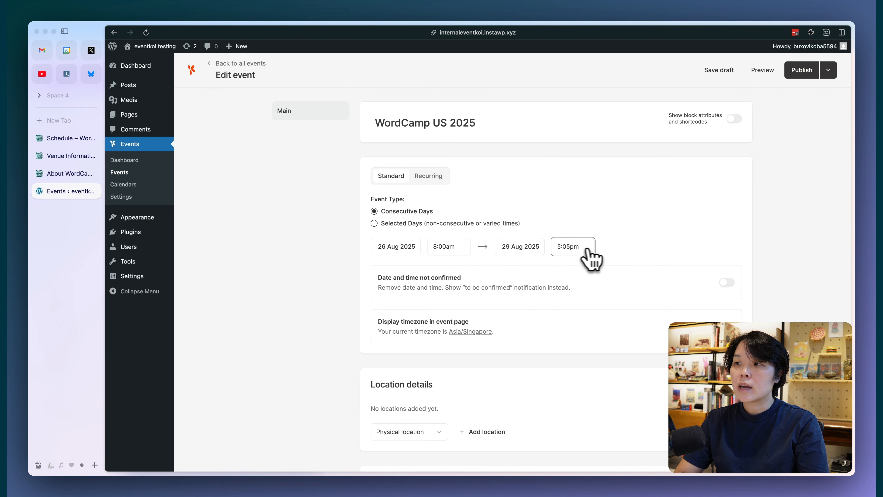
Add a physical location and copy its name, Oregon Convention Center, from the open Venue Information page
scroll(620, 266, down, 1)
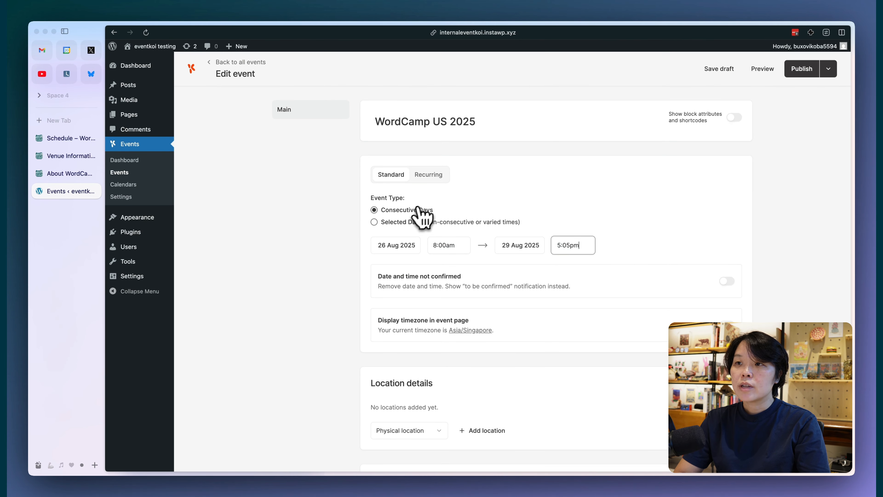
scroll(450, 275, down, 5)
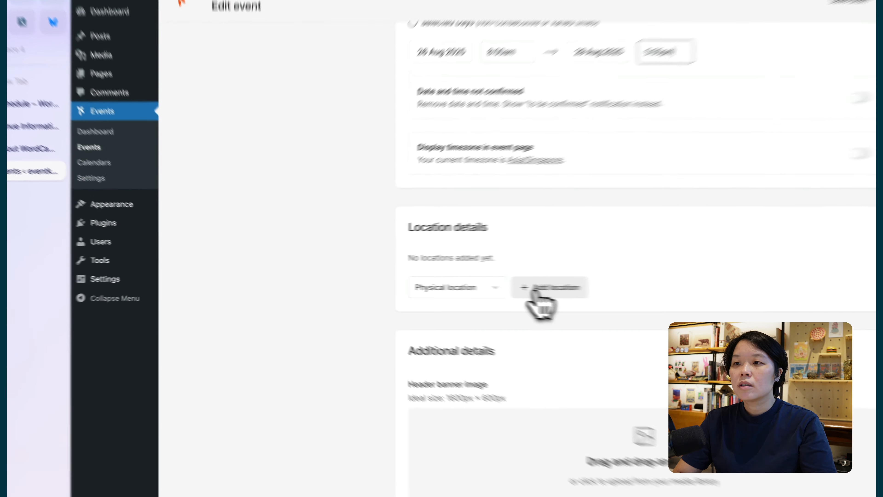
click(535, 293)
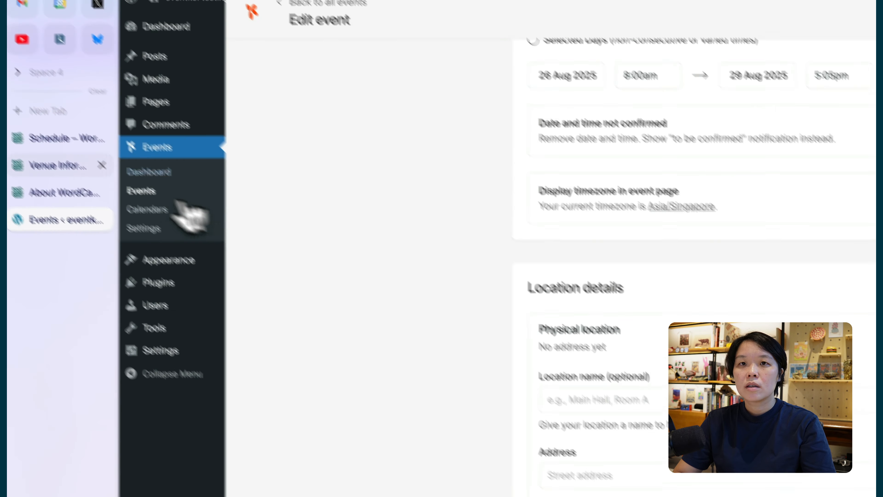
click(58, 166)
drag(401, 321, 589, 330)
key(super+c)
click(42, 220)
click(625, 399)
key(super+v)
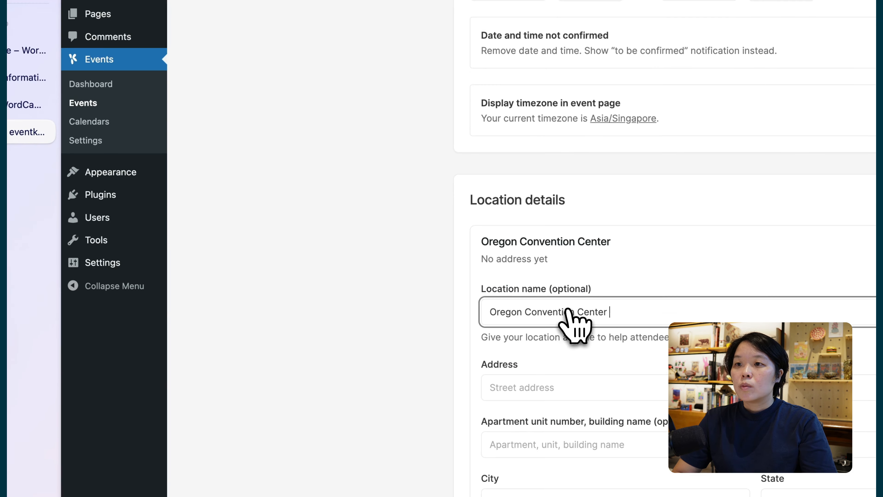
Copy the venue's street address from the Venue Information page into the location's address
scroll(567, 312, down, 3)
click(26, 77)
drag(501, 294, 742, 293)
key(super+c)
click(28, 132)
click(530, 231)
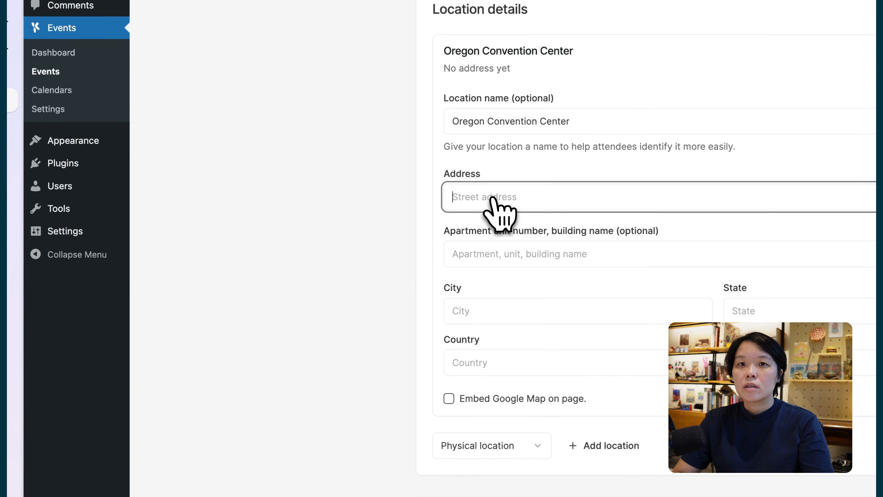
key(super+v)
Copy the venue's postal code from the Venue Information page into the location's postal code
click(80, 119)
double_click(575, 241)
key(super+c)
click(39, 144)
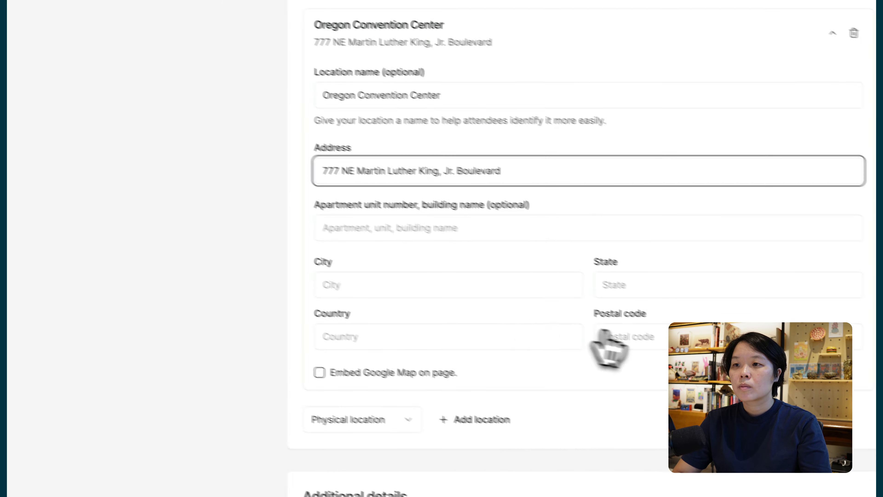
click(607, 336)
key(super+v)
Fill in the location's city as Portland, state as Oregon and country as United States of America
click(391, 285)
text(Portland)
key(Tab)
text(Oreg)
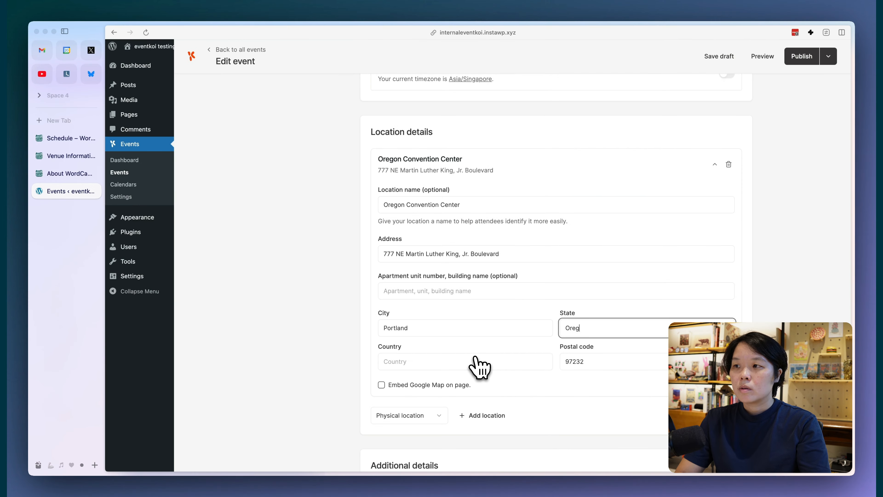
text(on)
click(475, 357)
text(United States of America)
Enable embedding a Google Map on the event page and bring up the embed link instructions
scroll(452, 356, down, 2)
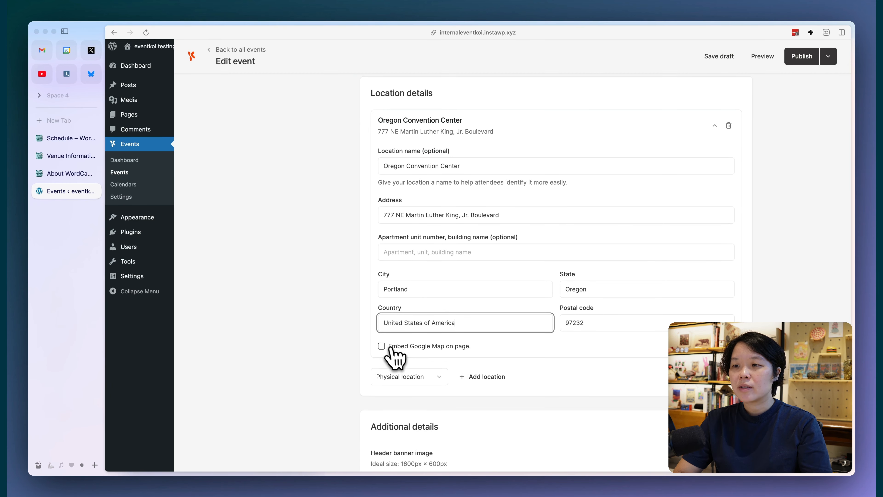
click(381, 346)
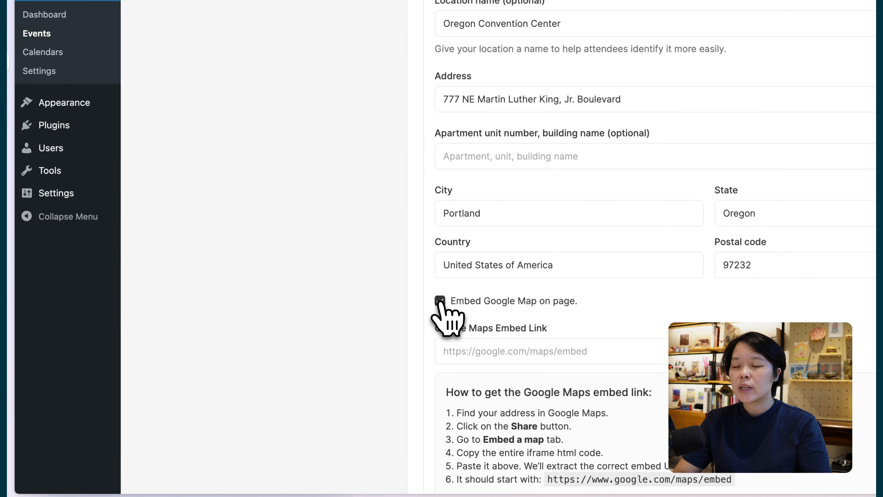
scroll(385, 287, down, 5)
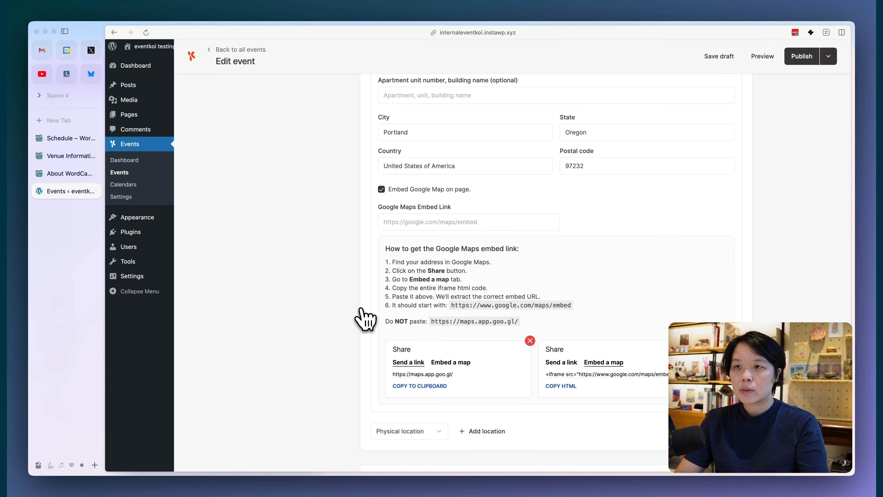
Open Google Maps in a new tab and search for the street address copied from the Venue Information page
key(super+t)
text(maps.)
key(Return)
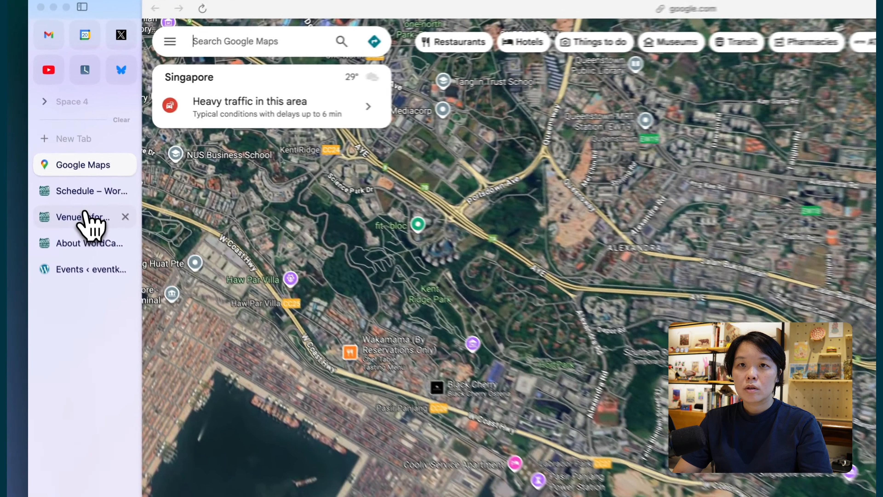
click(69, 175)
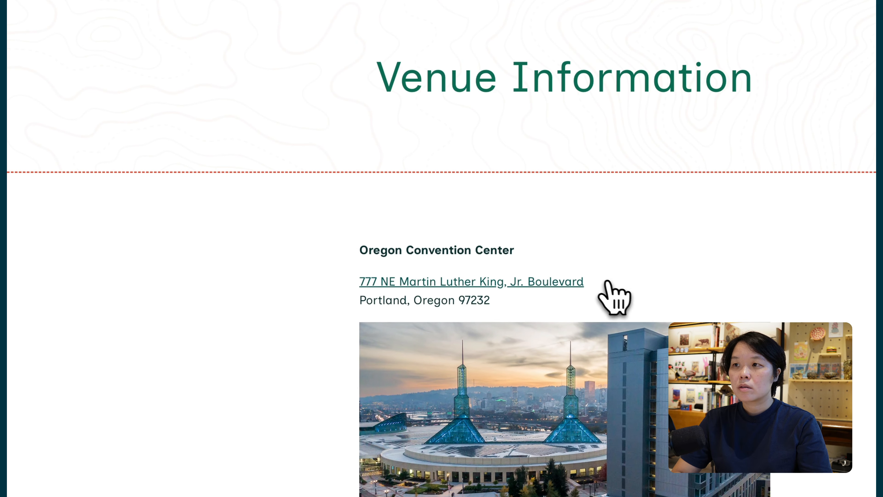
drag(607, 281, 358, 283)
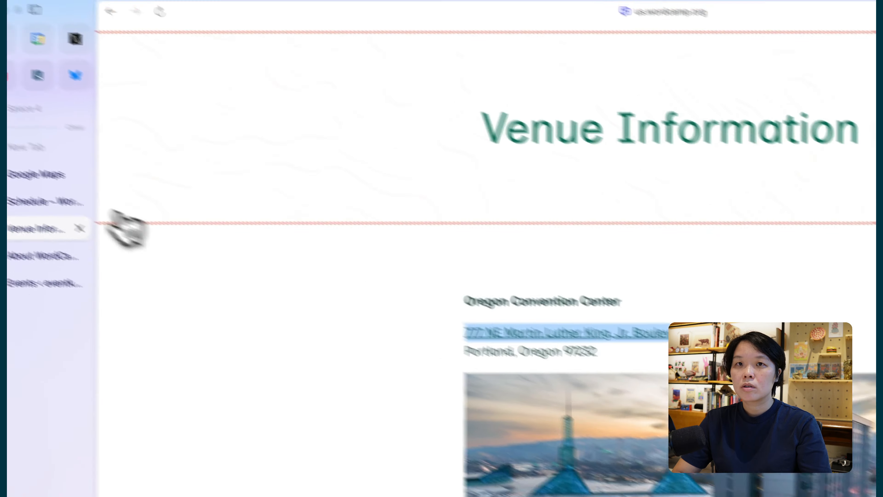
click(80, 199)
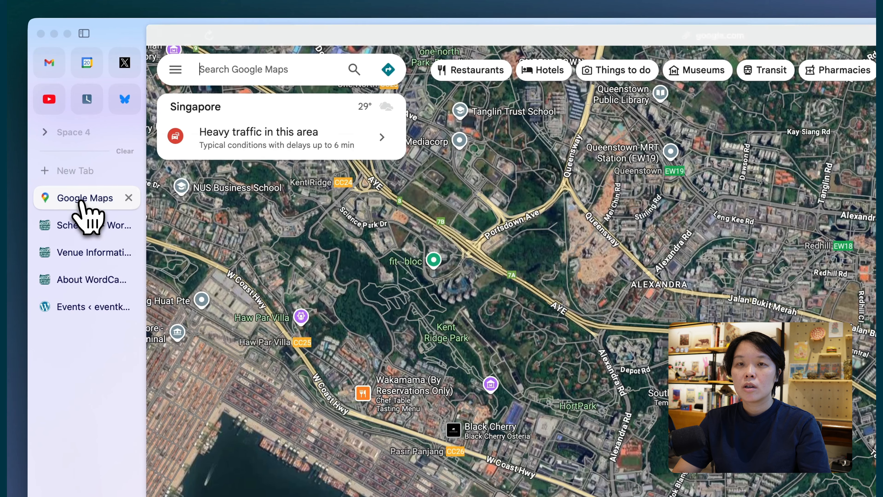
key(super+v)
key(Return)
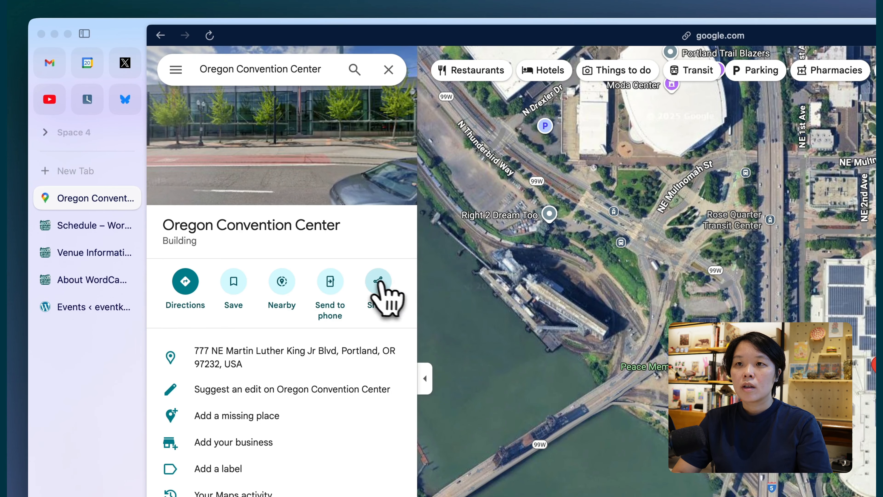
Copy the HTML code for embedding the Oregon Convention Center map from its sharing options
click(380, 286)
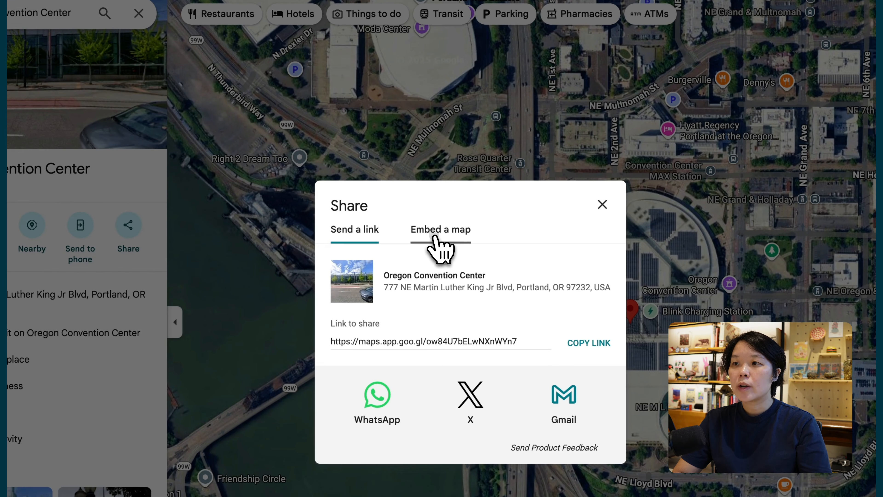
click(434, 238)
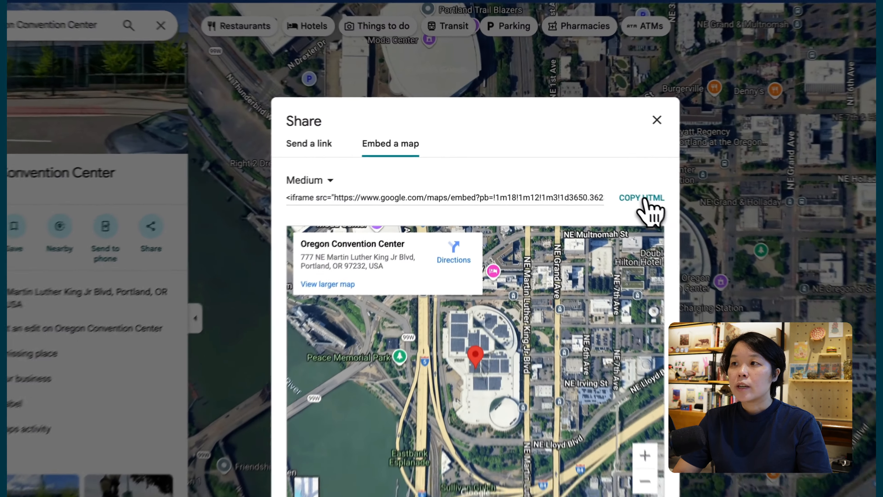
click(594, 173)
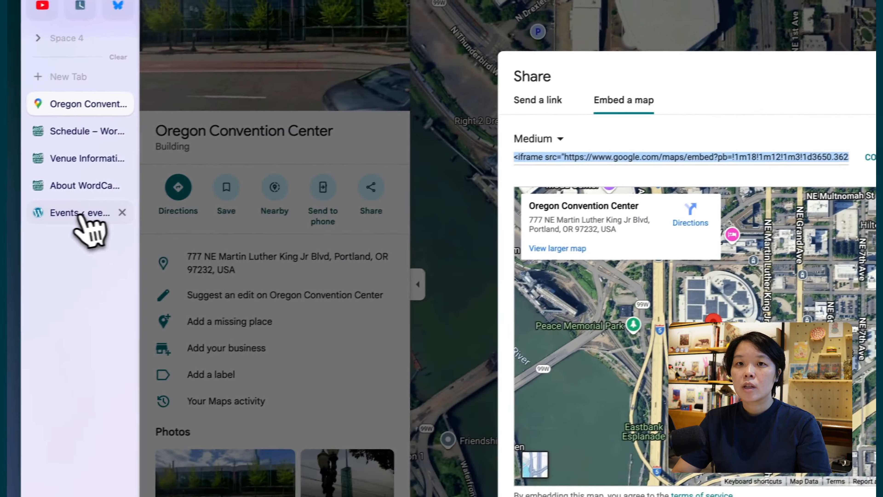
Return to the event editor and paste the copied map code as the location's Google Maps embed link
click(80, 213)
click(623, 231)
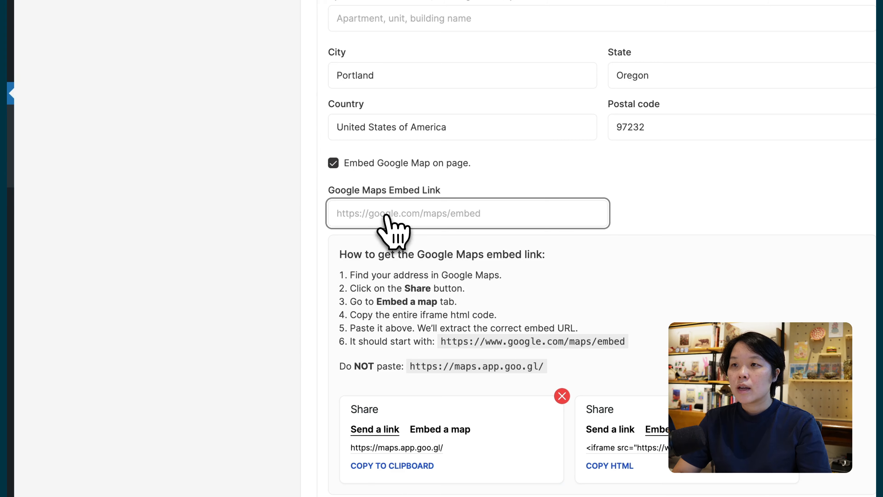
key(ctrl+v)
click(623, 212)
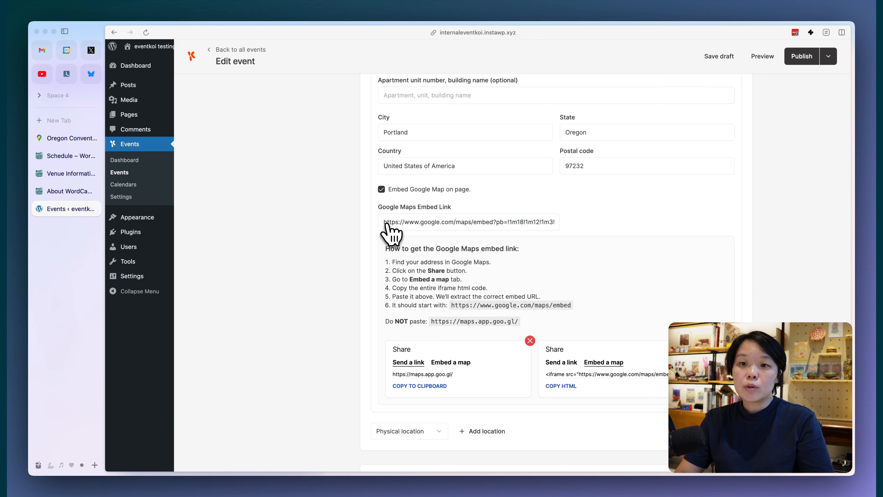
Add a blank online location below the Oregon Convention Center in the event's location details
scroll(372, 266, up, 5)
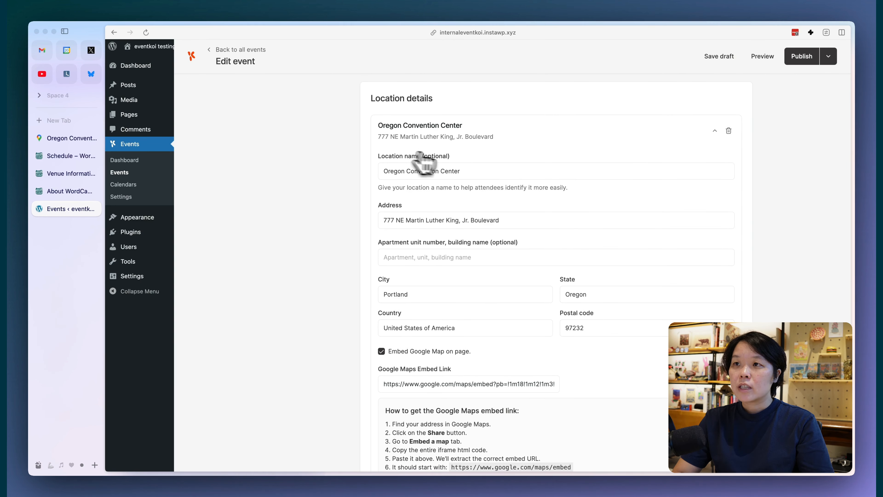
scroll(438, 166, down, 8)
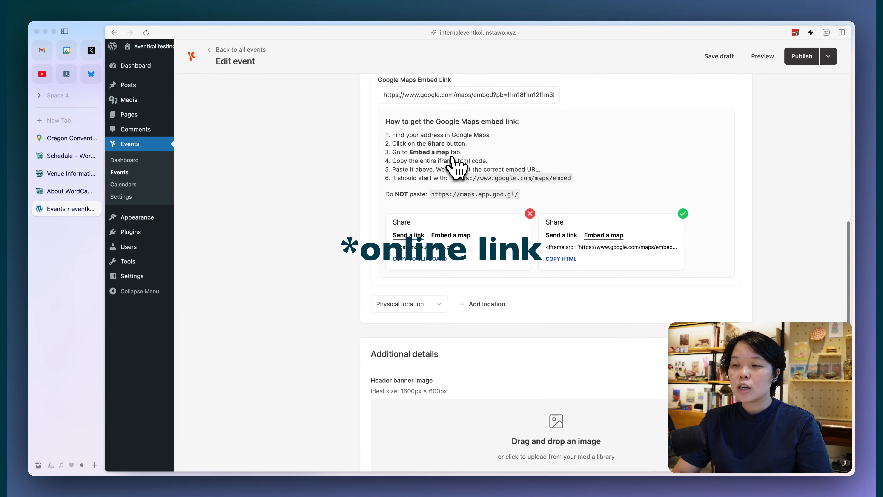
scroll(452, 160, down, 2)
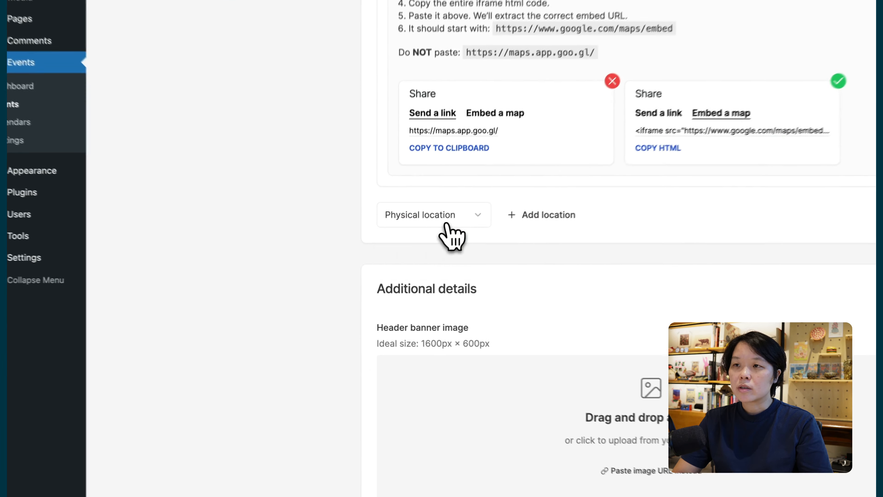
click(418, 261)
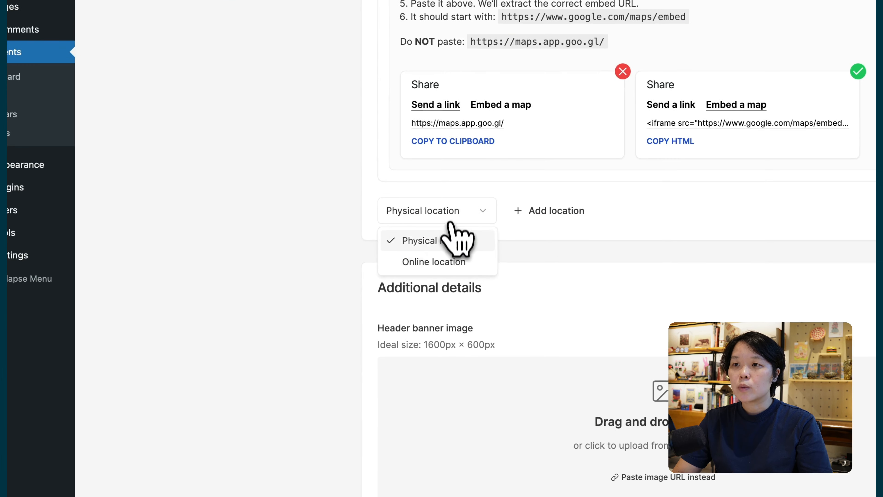
click(449, 263)
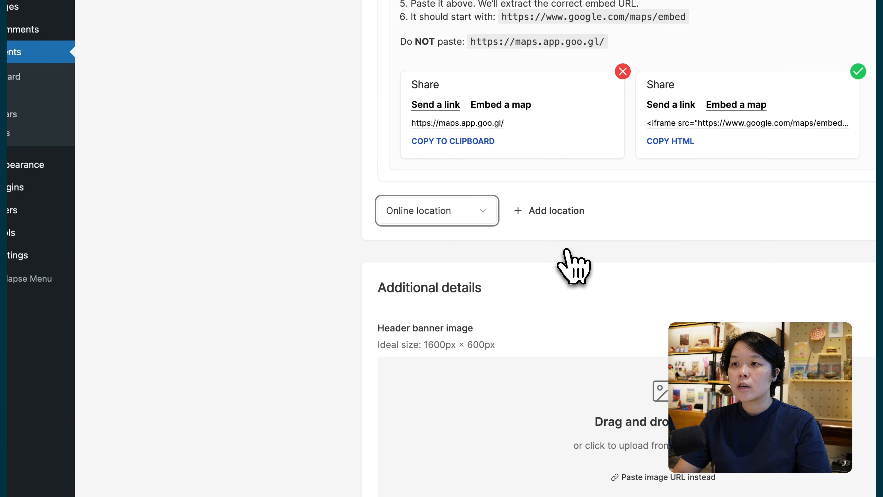
scroll(560, 243, down, 13)
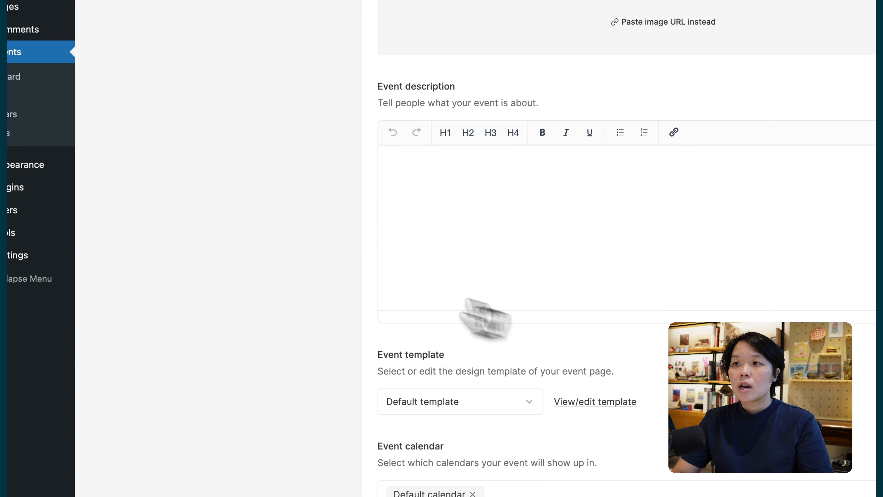
scroll(383, 285, up, 4)
scroll(275, 244, up, 10)
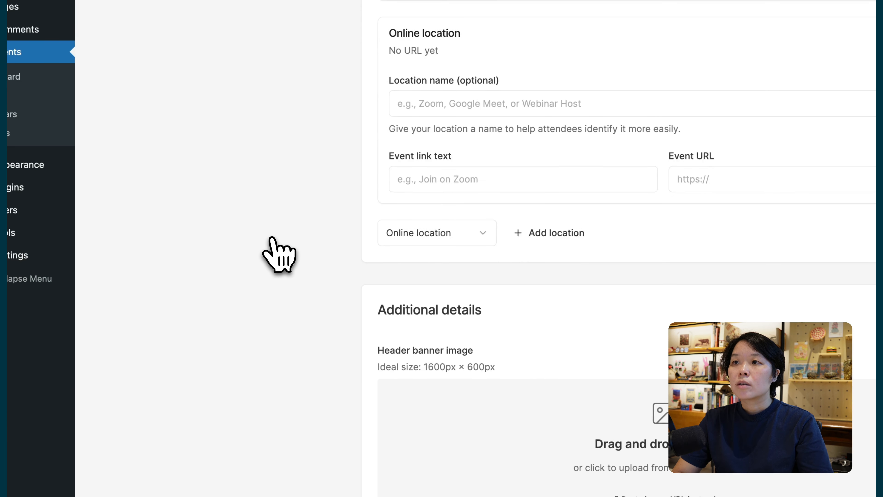
Name the online location WordCamp.tv
click(463, 230)
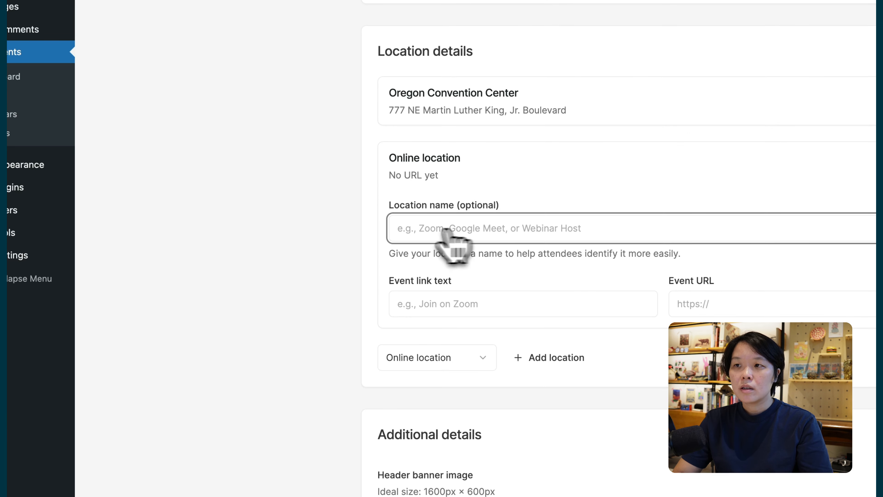
text(WordCamp.tv)
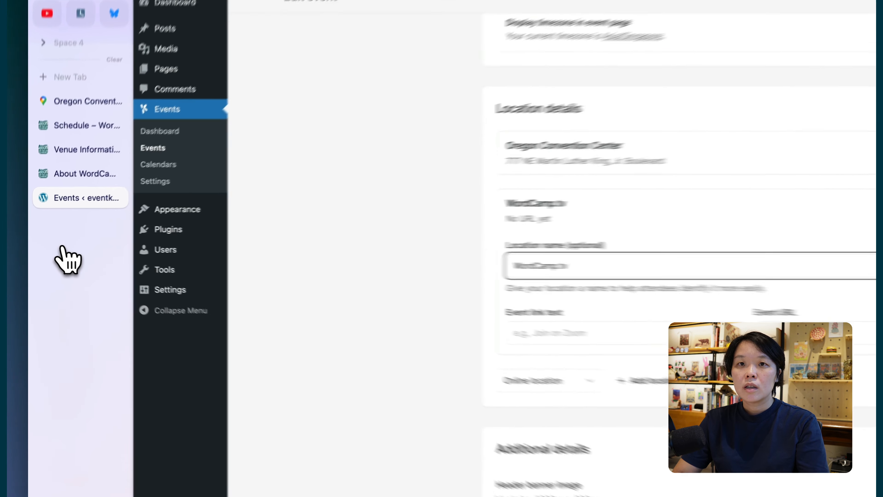
Open the WordCampTV videos page on WordPress.tv in a new tab to get its address
key(super+t)
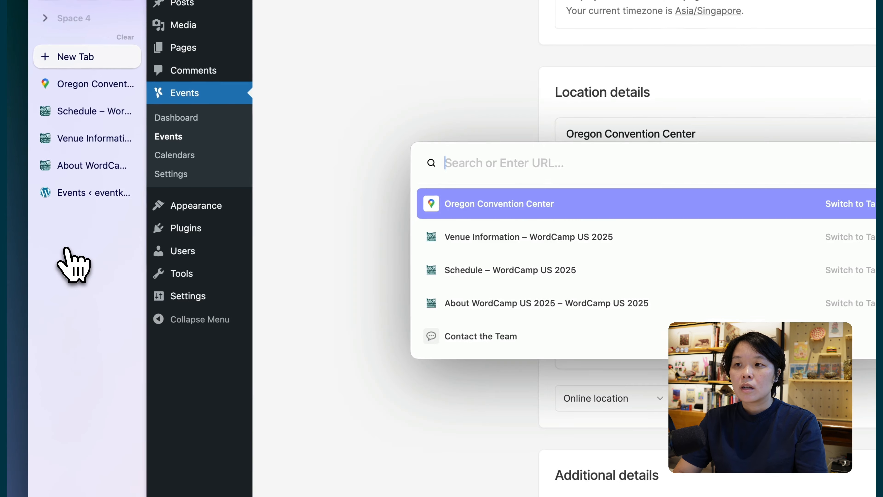
text(wordca)
key(BackSpace)
key(BackSpace)
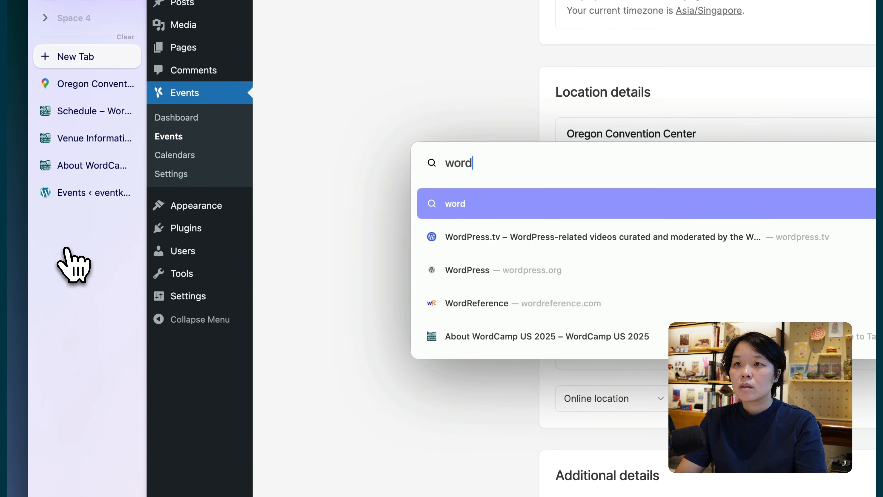
text(press.tv)
key(Return)
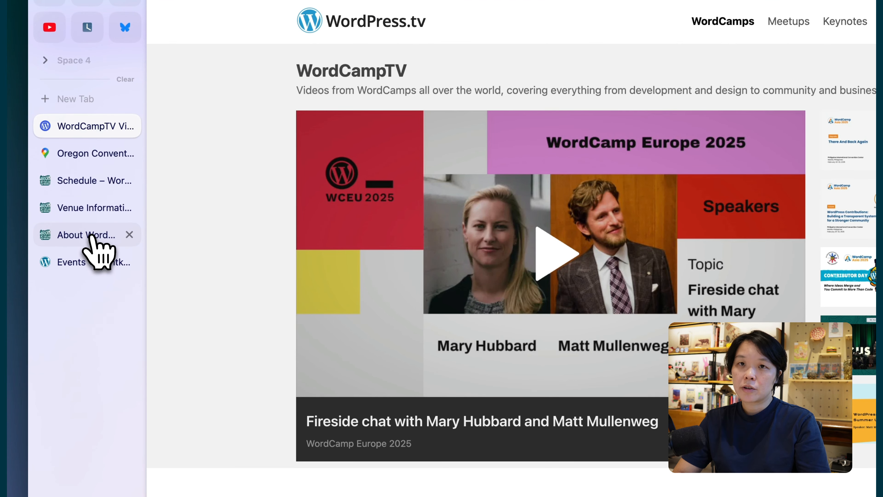
Return to the event editor, paste the WordCampTV page address as the event URL and set the link text to "Join us on WordCamp.tv"
click(91, 262)
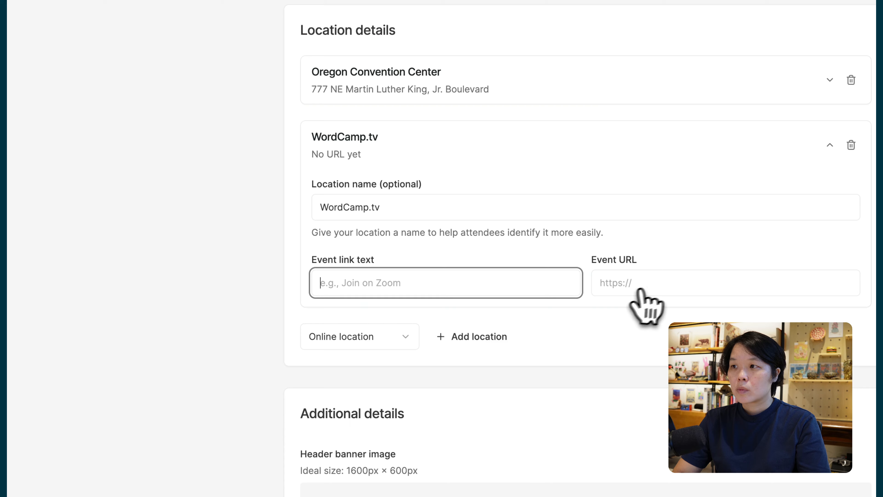
click(641, 290)
key(ctrl+v)
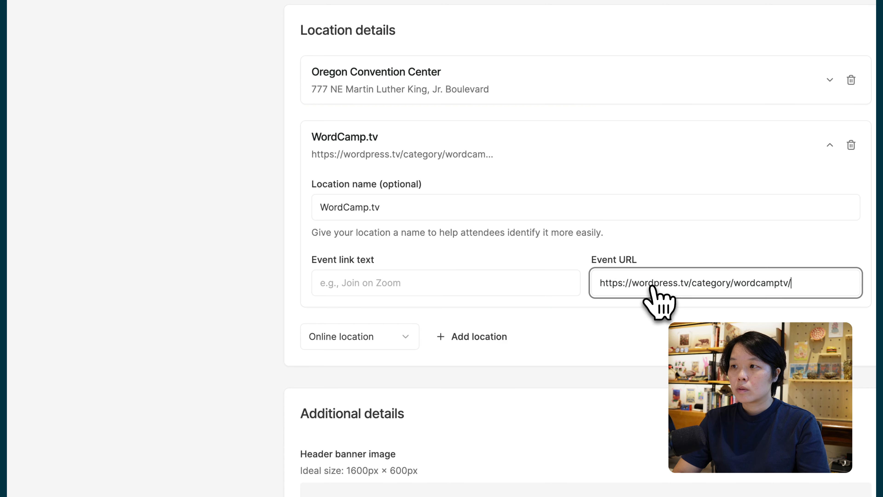
click(471, 281)
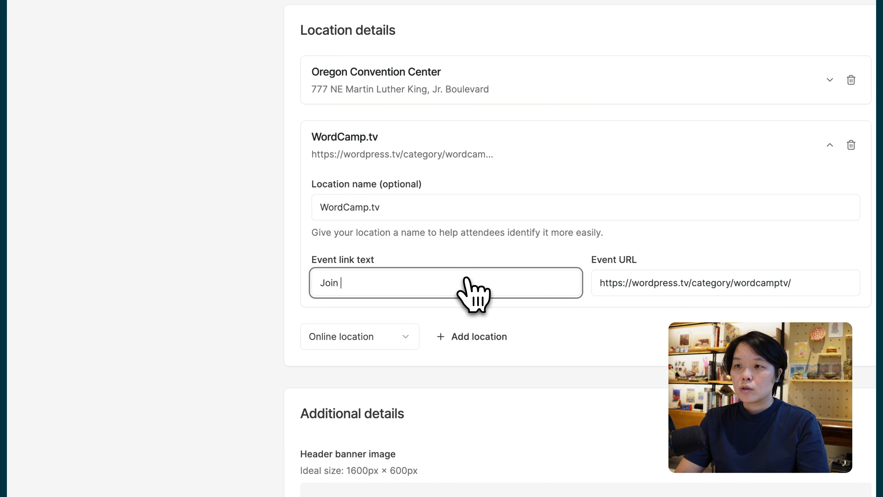
text(Join us on WordCamp.tv)
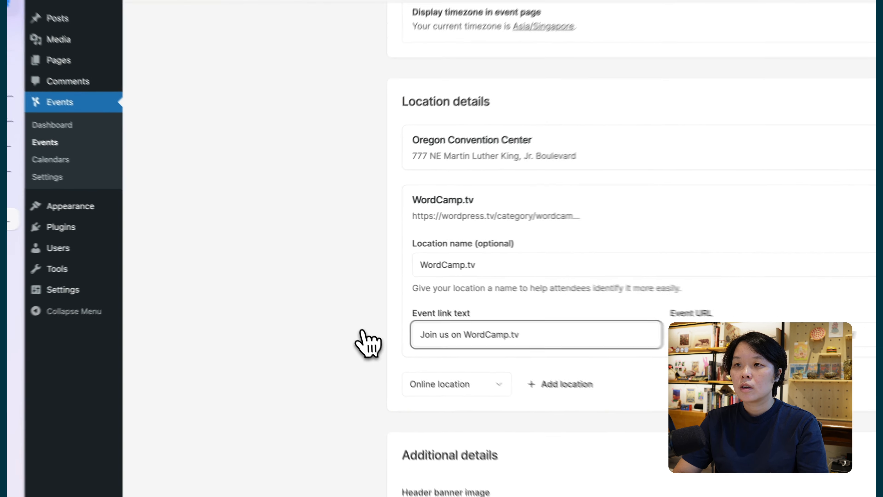
click(342, 305)
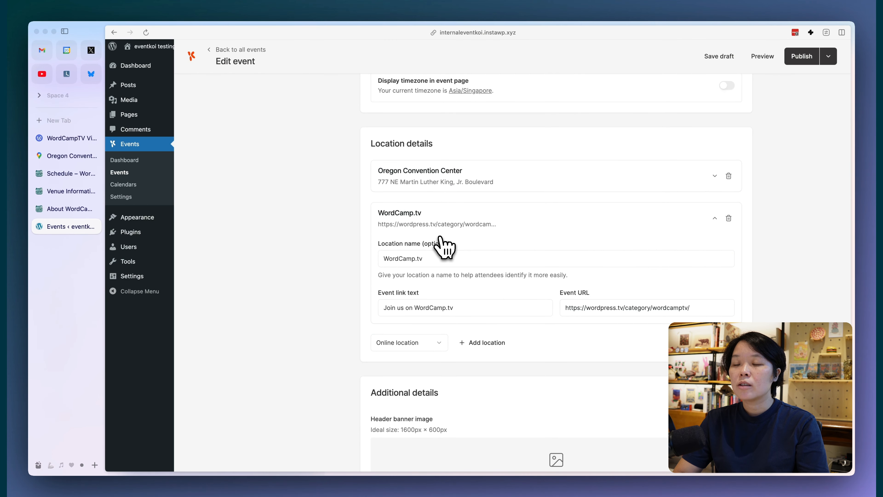
Set the event's header banner to the WordCamp US Portland Oregon 25 image from the media library
scroll(325, 262, down, 5)
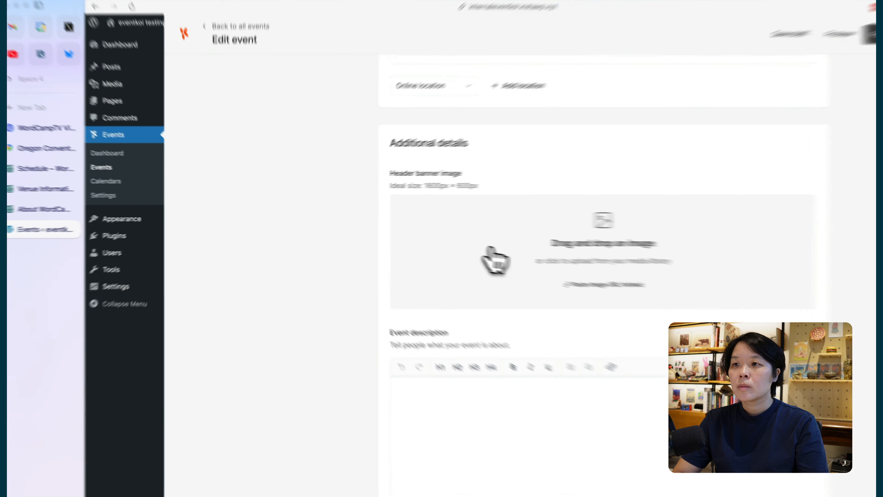
click(448, 348)
click(83, 146)
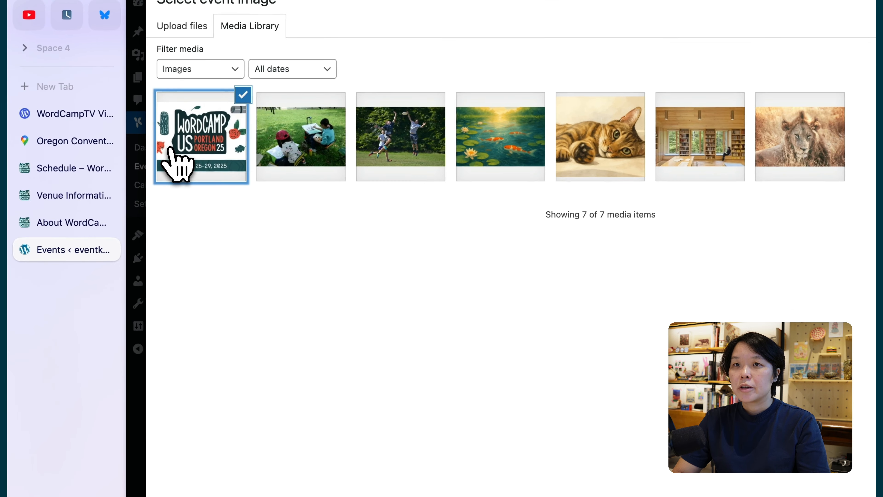
click(864, 449)
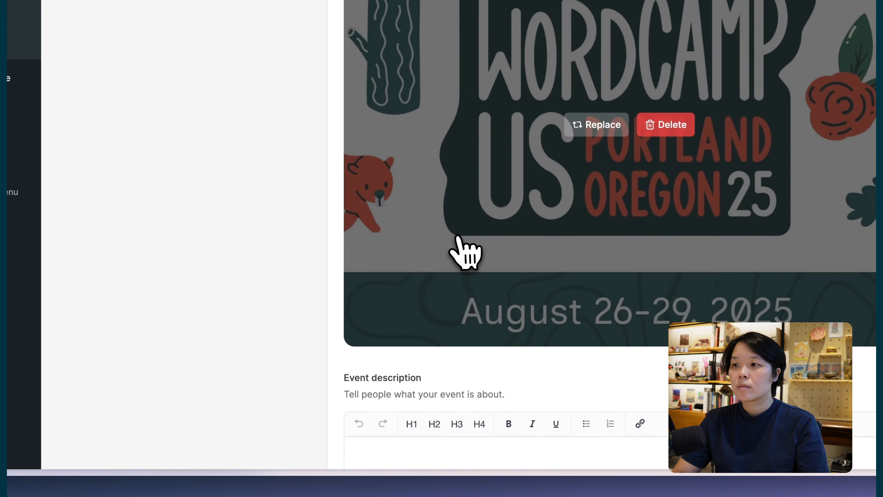
Copy the "What is WordCamp US?" paragraph from the About WordCamp US 2025 page and paste it into the event description
scroll(457, 237, down, 3)
click(432, 378)
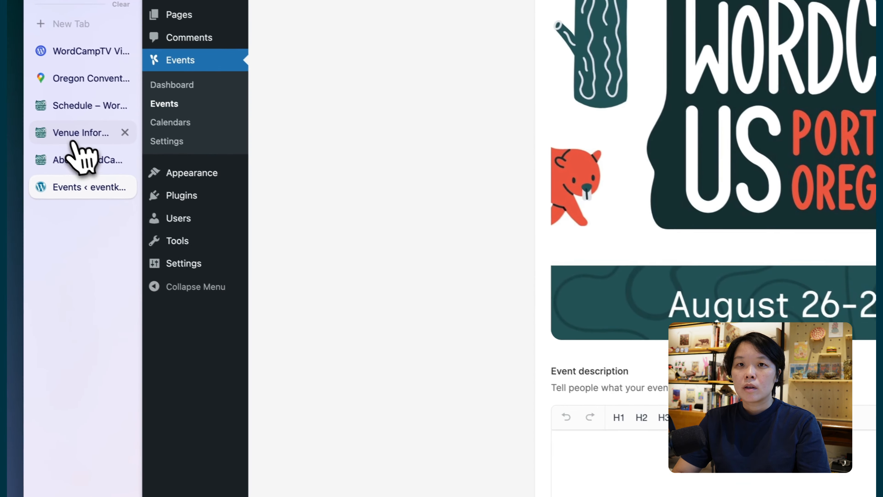
click(74, 161)
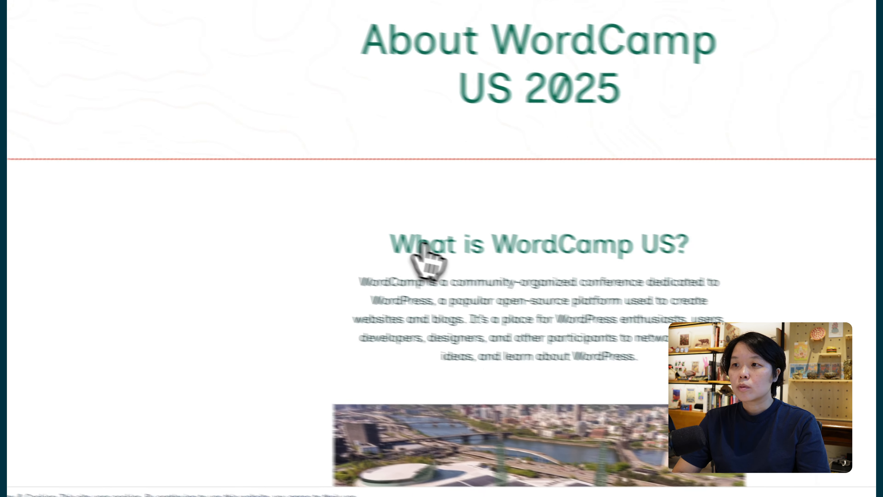
drag(324, 273, 644, 352)
key(super+c)
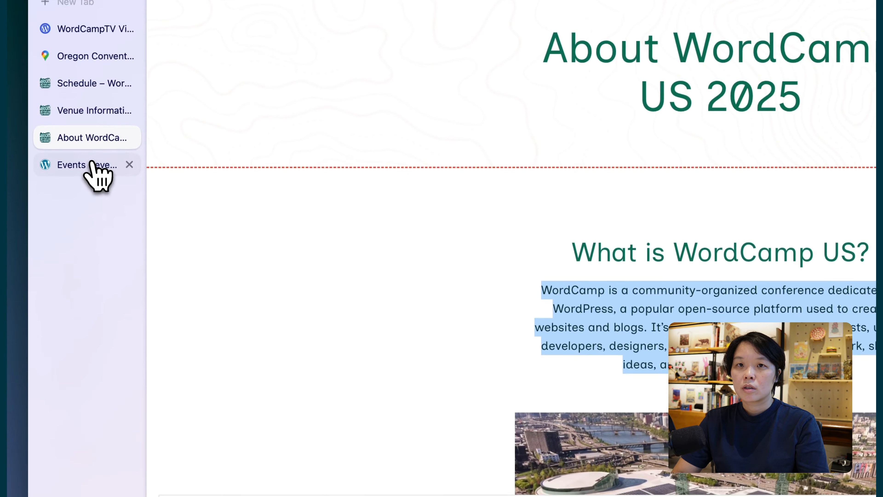
click(92, 165)
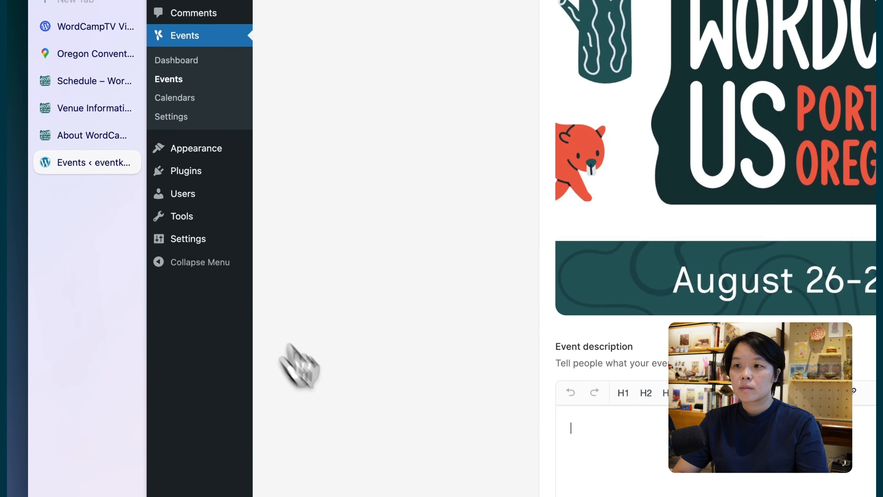
key(super+v)
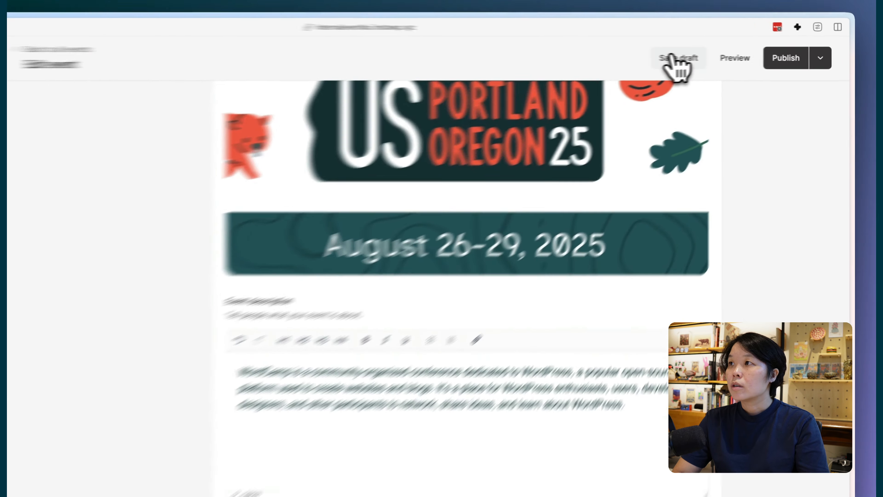
Save the WordCamp US 2025 event as a draft and publish it
click(719, 56)
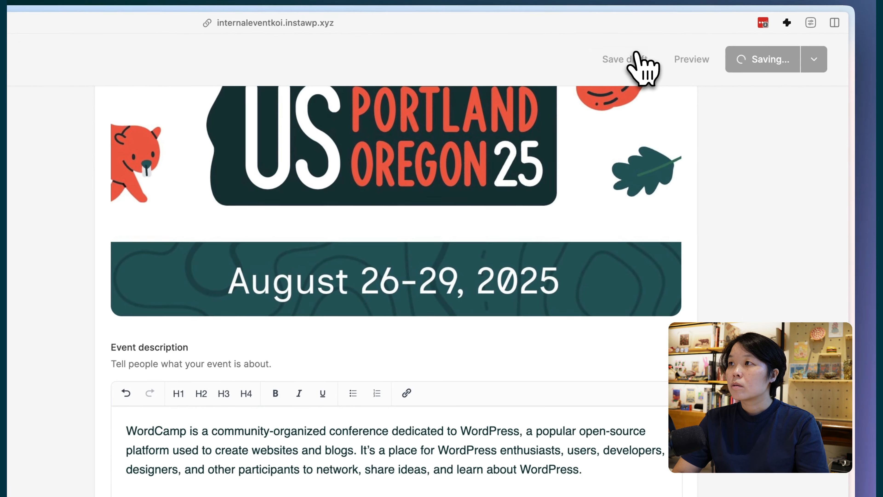
click(771, 63)
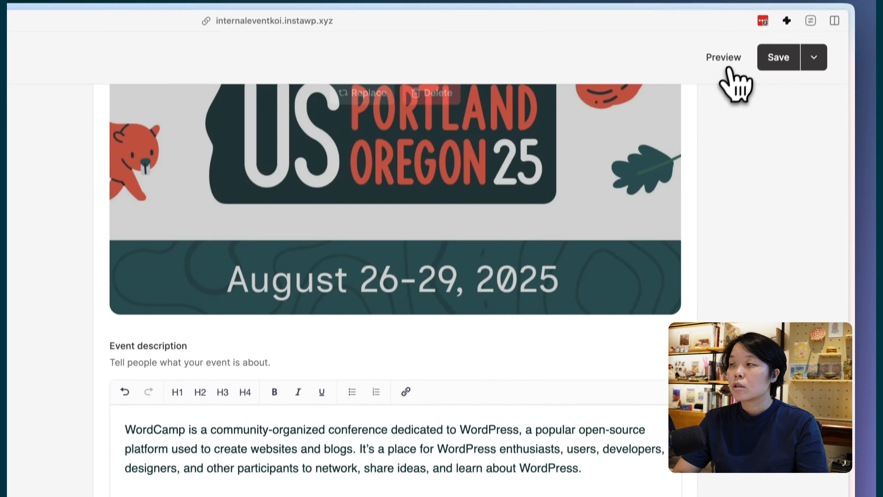
Preview the event page and examine its dates, venue address, online link, banner, map and description
click(727, 60)
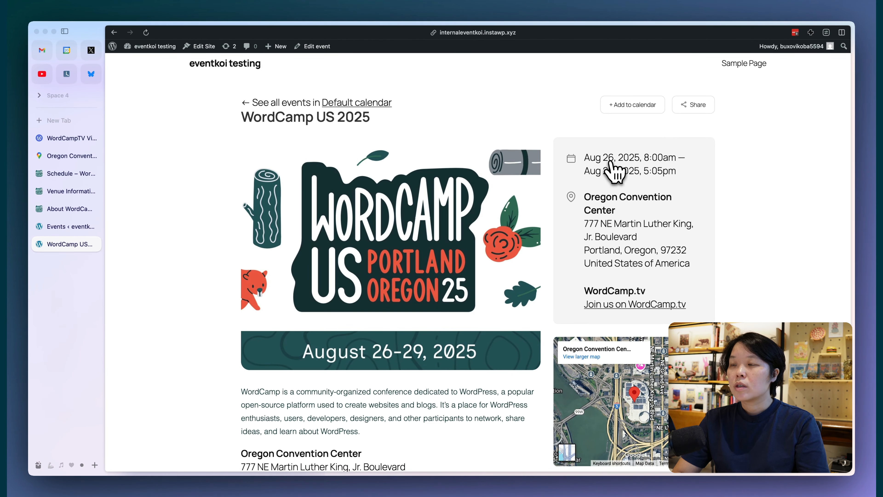
scroll(613, 188, down, 2)
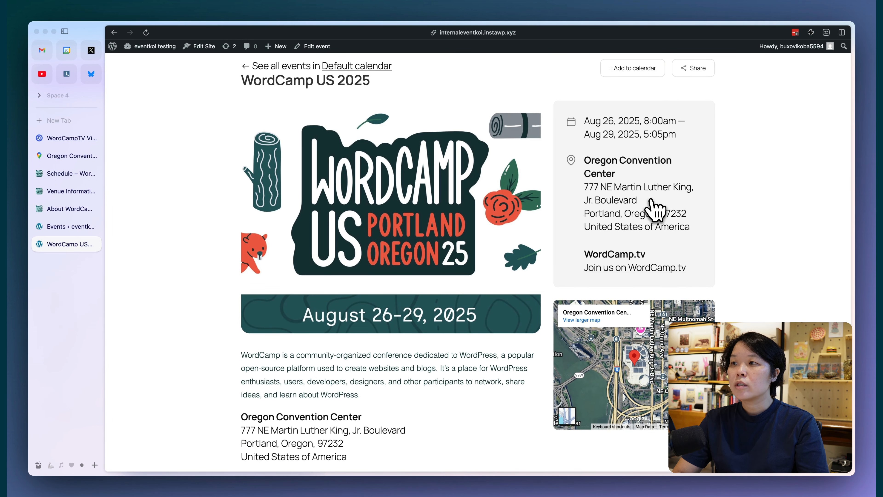
scroll(655, 210, down, 2)
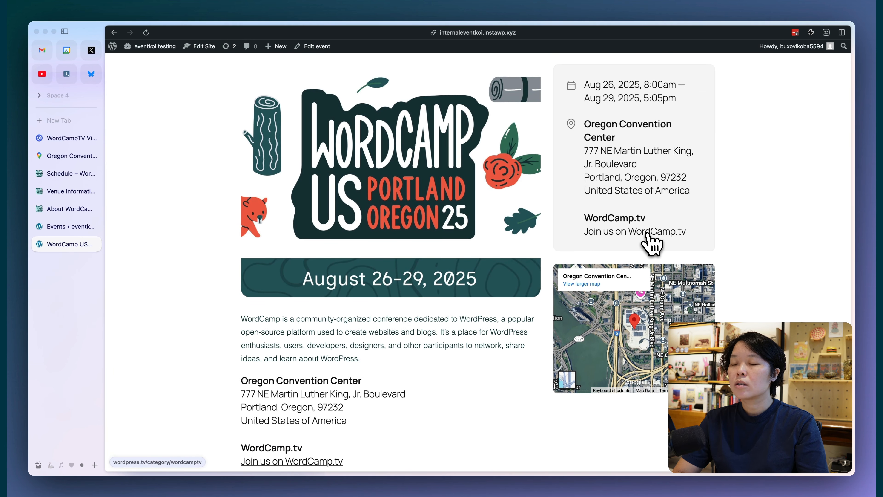
scroll(662, 257, down, 2)
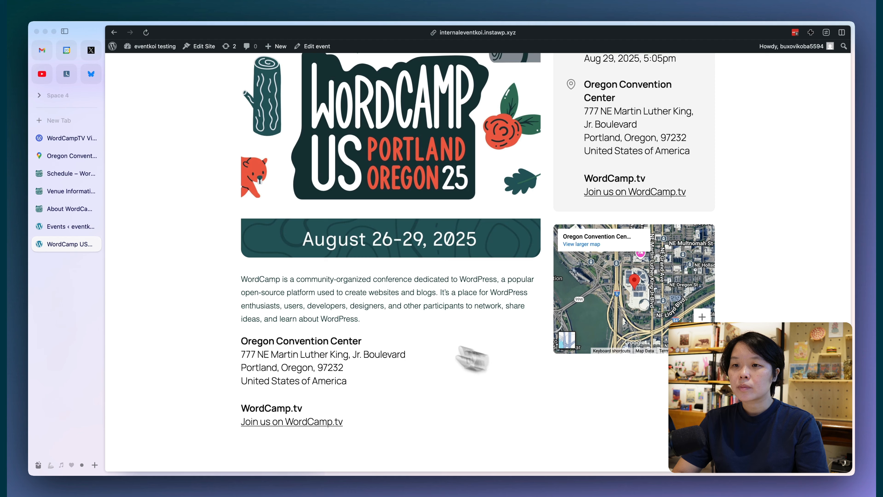
scroll(385, 325, down, 3)
scroll(385, 325, up, 6)
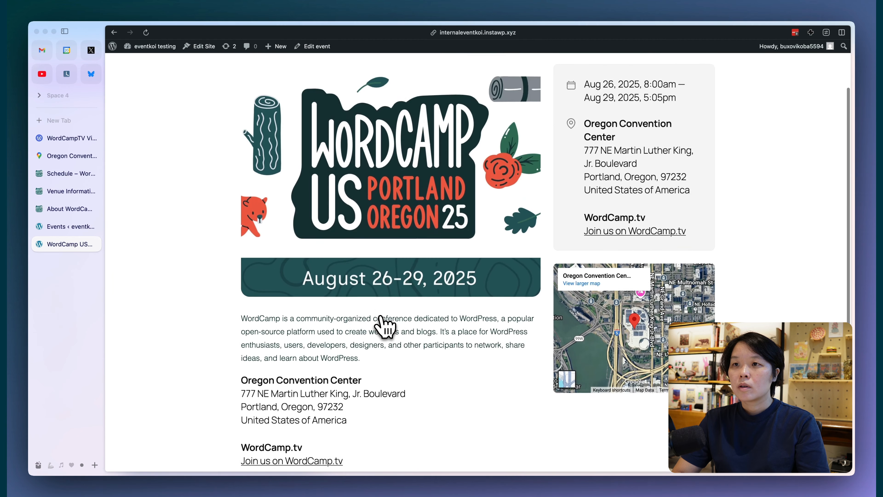
scroll(222, 245, up, 1)
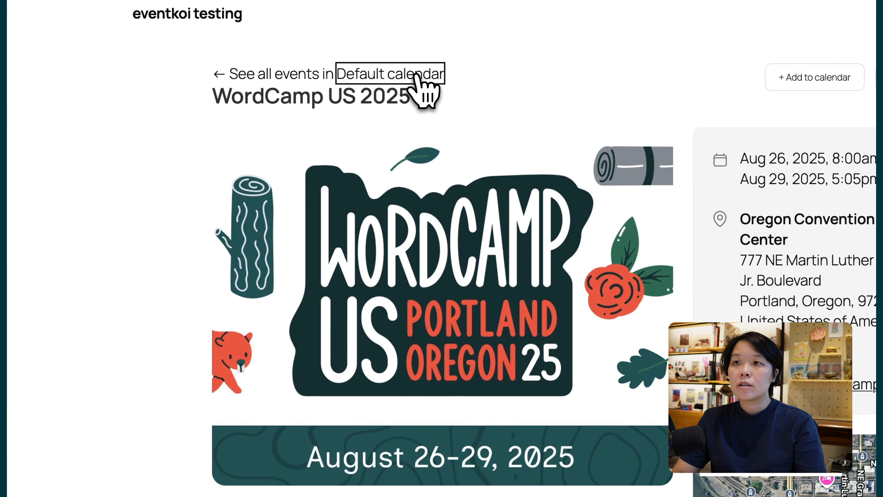
Go to the Default calendar and open the summary of the WordCamp US 2025 event in August 2025
click(419, 77)
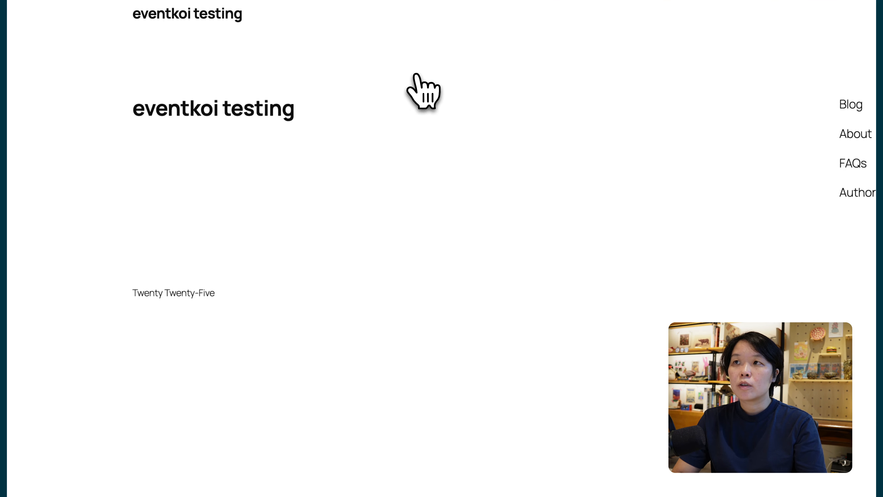
scroll(426, 103, down, 2)
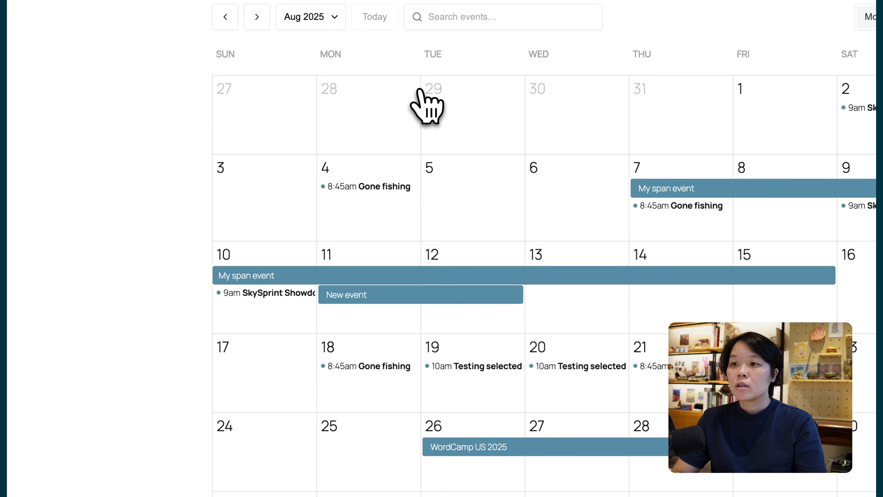
scroll(473, 359, down, 2)
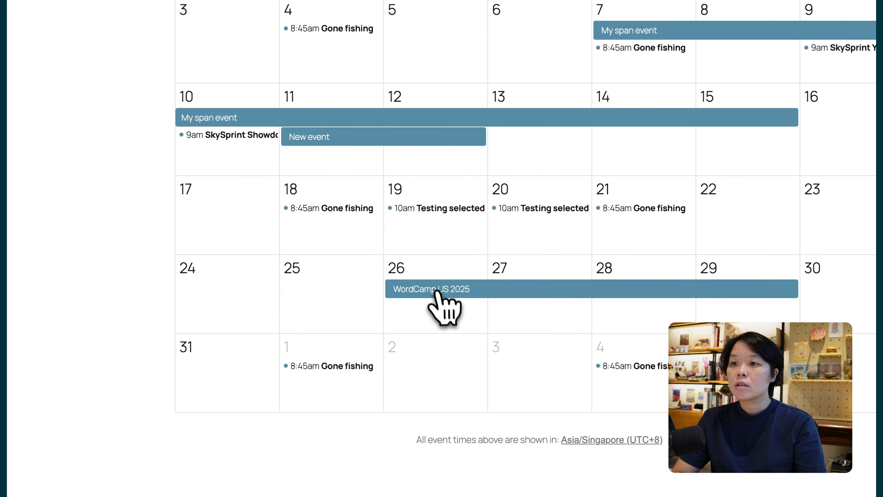
click(434, 285)
scroll(434, 286, down, 4)
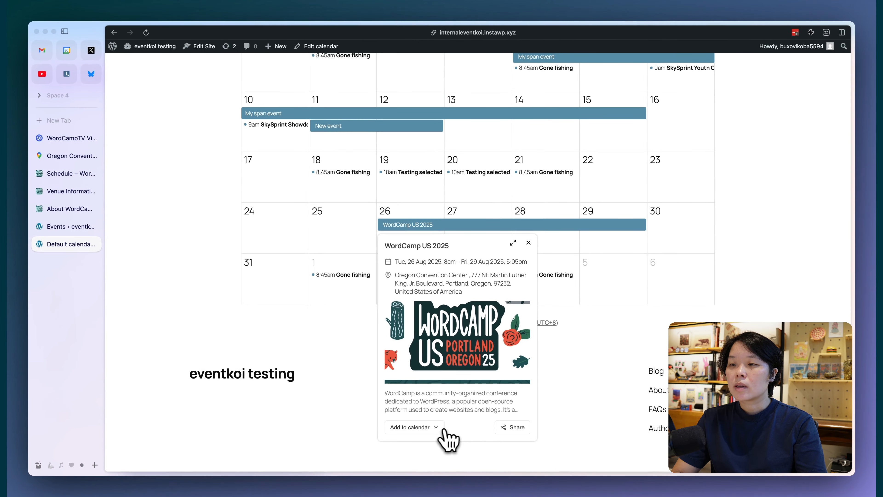
scroll(450, 439, down, 1)
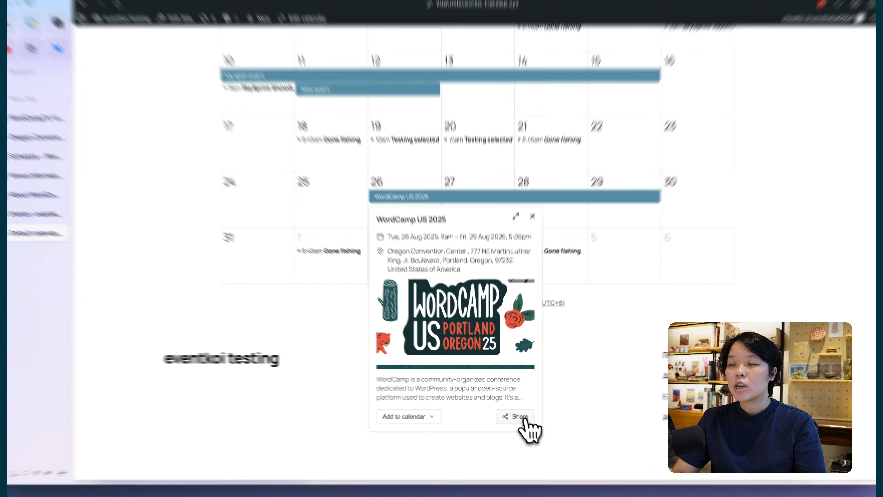
Check the sharing option in the event's calendar summary and open the full WordCamp US 2025 event page from it
click(525, 419)
click(468, 397)
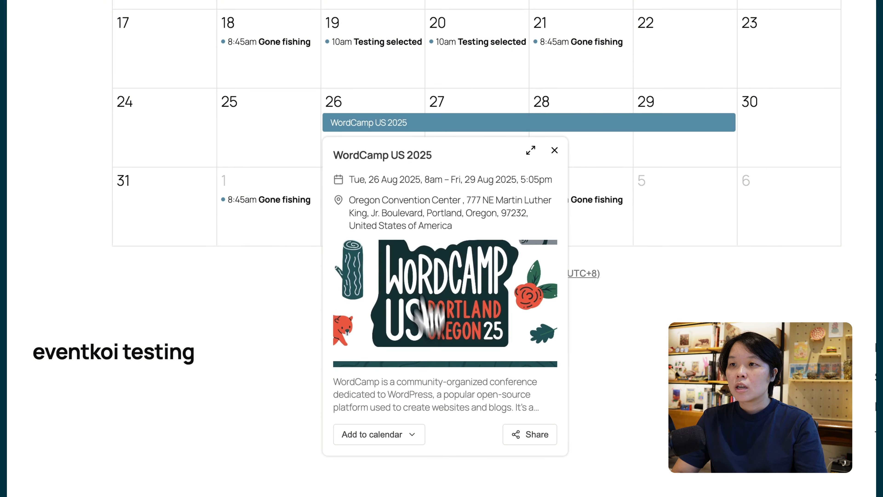
click(369, 155)
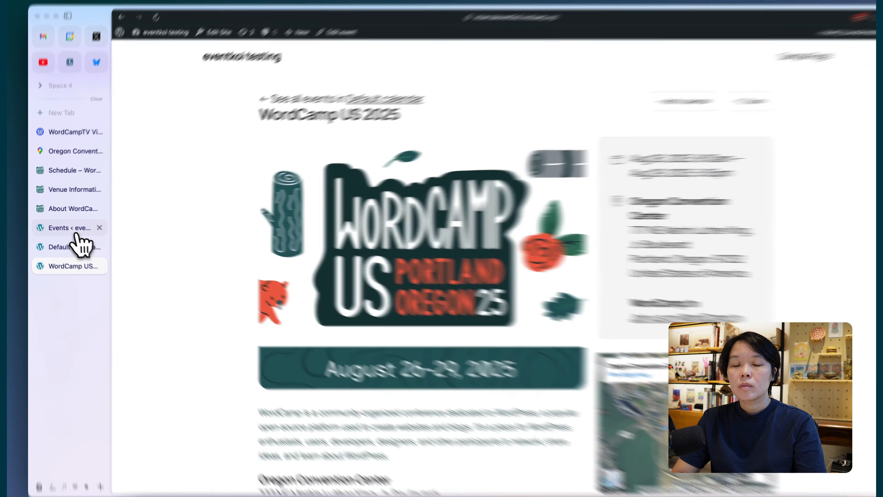
Return to the EventKoi events administration and start a new blank event
click(70, 227)
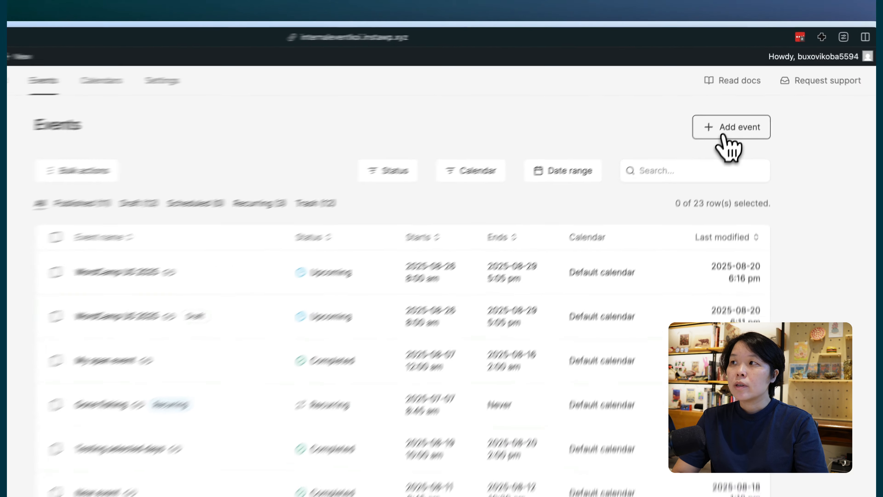
click(744, 99)
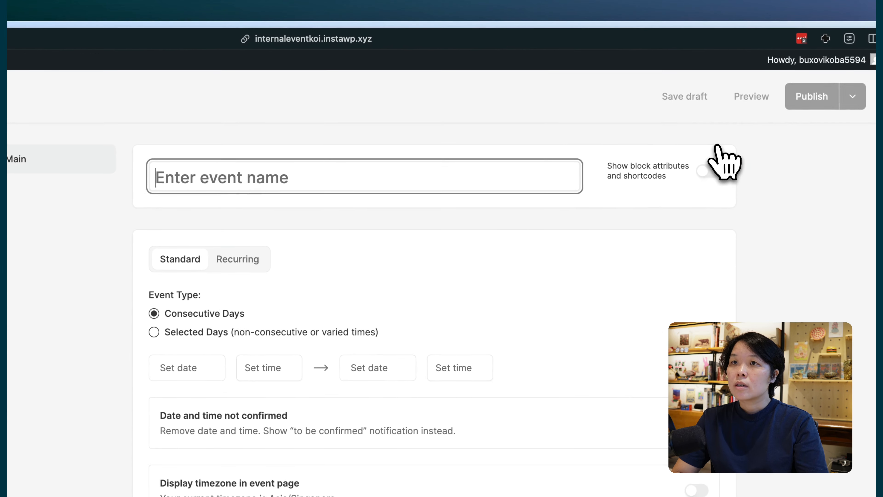
Name the new event "WordCamp US v2"
text(WCUS)
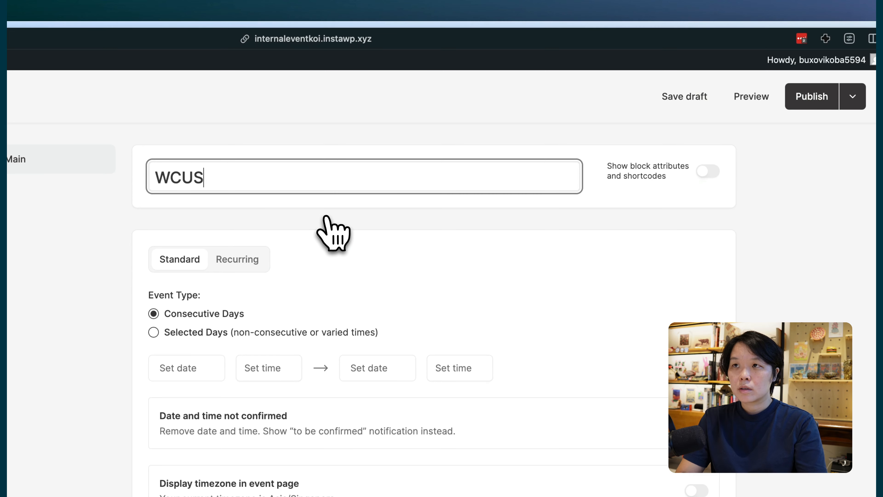
key(BackSpace)
key(BackSpace)
key(BackSpace)
text(ordCamp US v2)
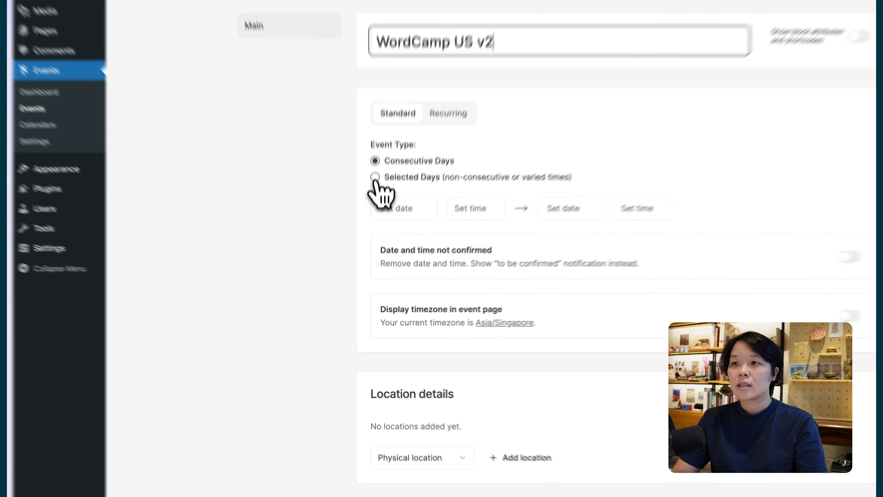
Set the event type to Selected Days and make the first day 26 Aug 2025 with an 8:00am start
click(374, 223)
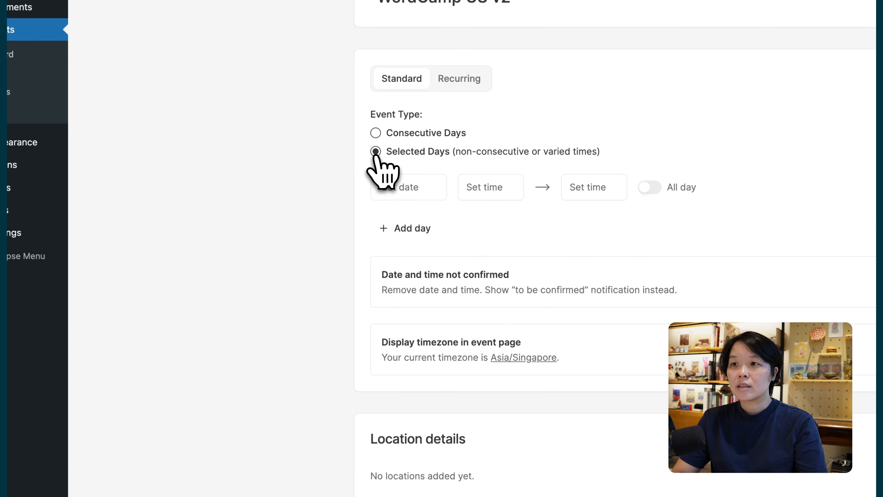
click(410, 189)
click(438, 390)
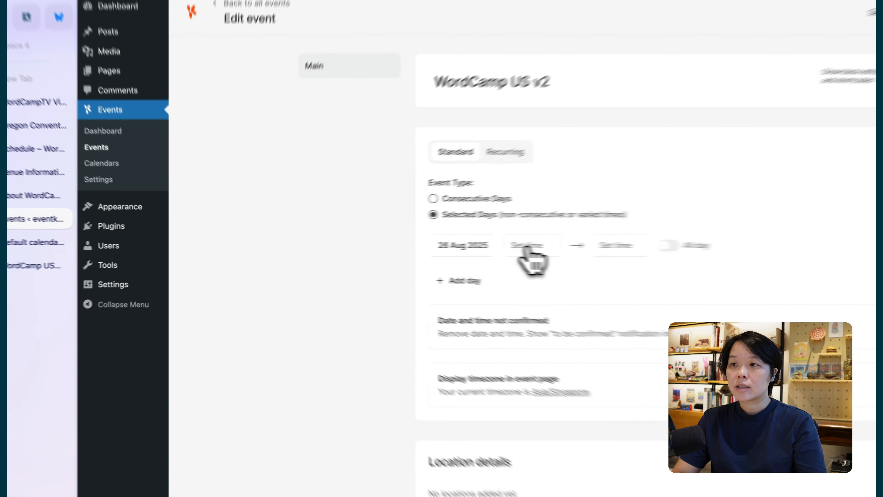
click(443, 249)
text(8am)
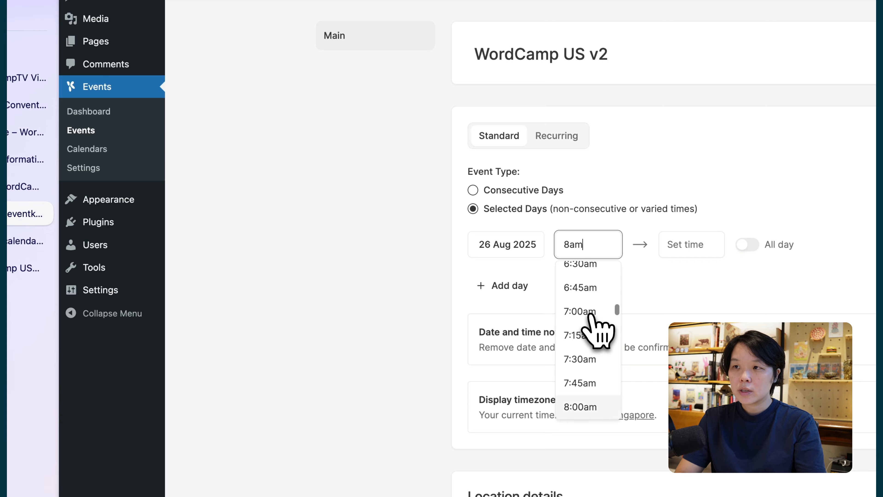
key(Return)
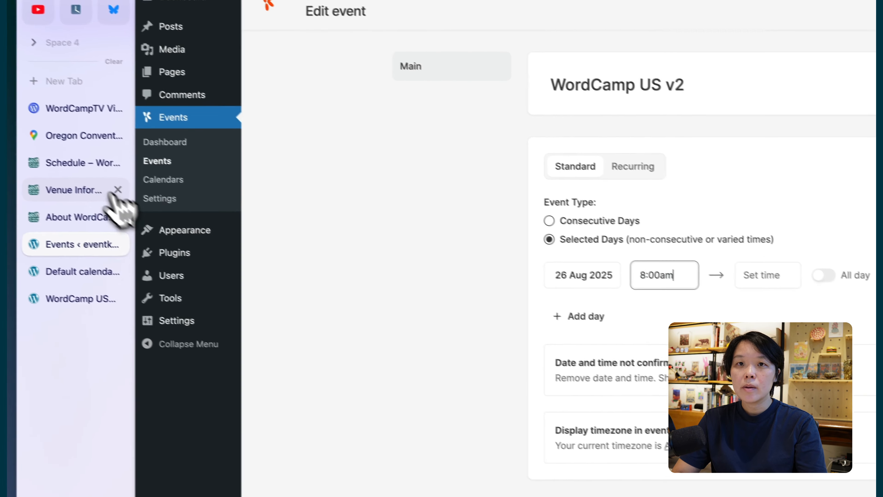
Look up the Contributor Day hours on the WordCamp schedule page and set the first day's end time to 5:00pm
click(74, 162)
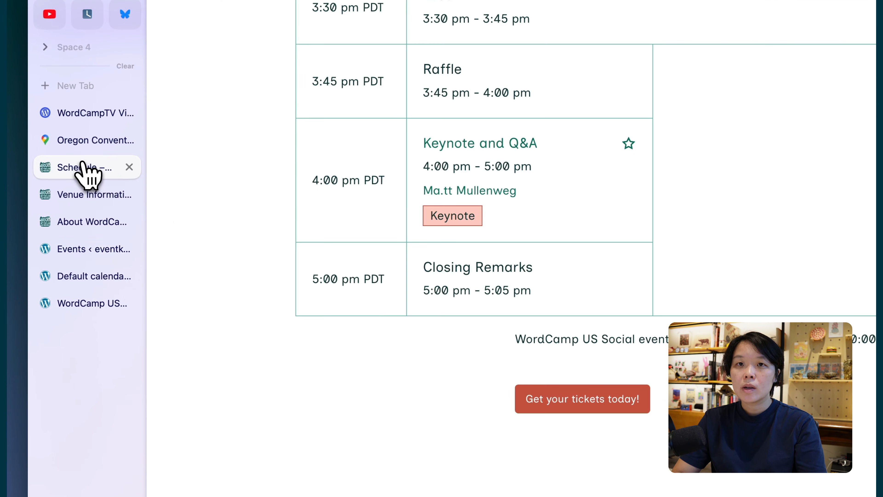
scroll(377, 281, up, 10)
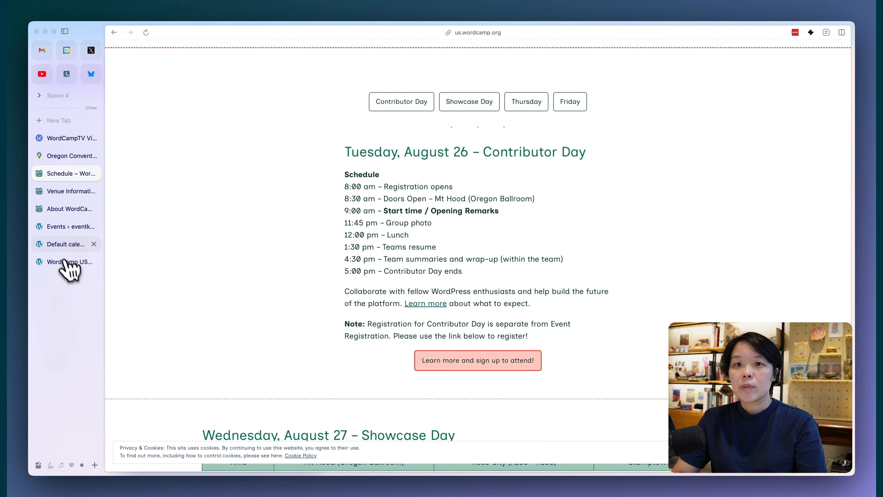
click(68, 226)
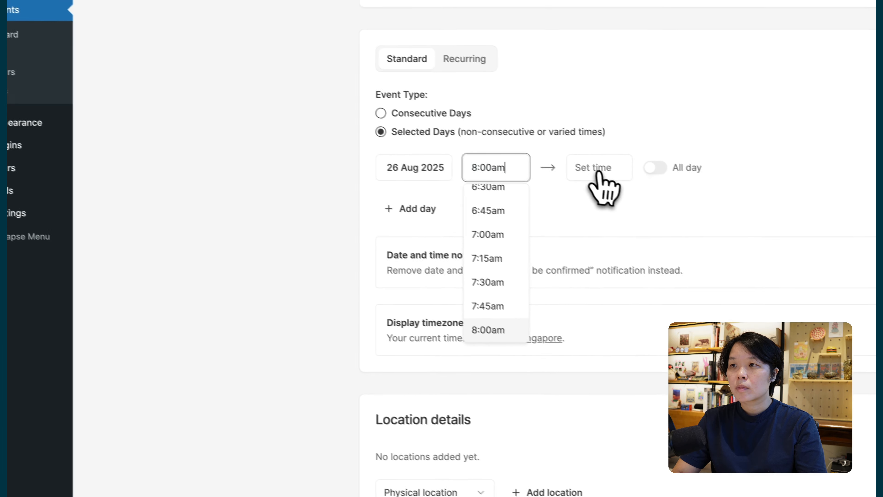
click(783, 252)
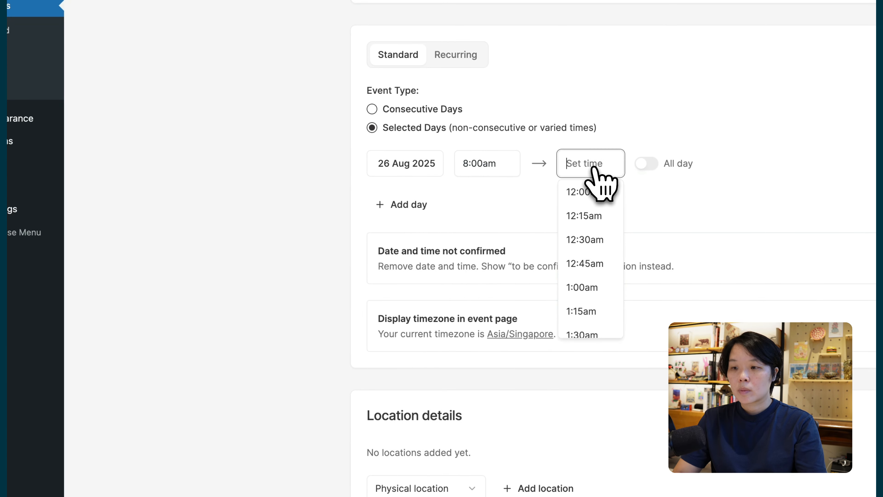
text(5pm)
key(Return)
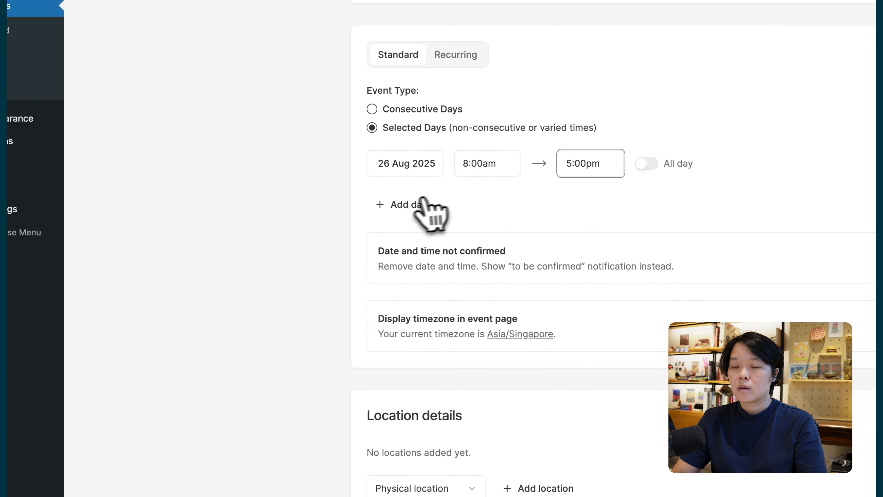
Add a second day to the event and set its date to 27 Aug 2025
click(409, 204)
click(412, 208)
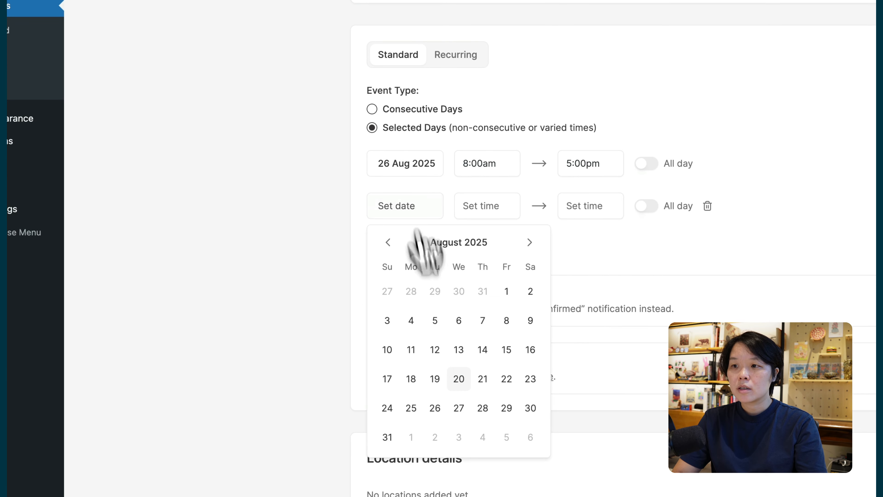
click(460, 408)
click(481, 204)
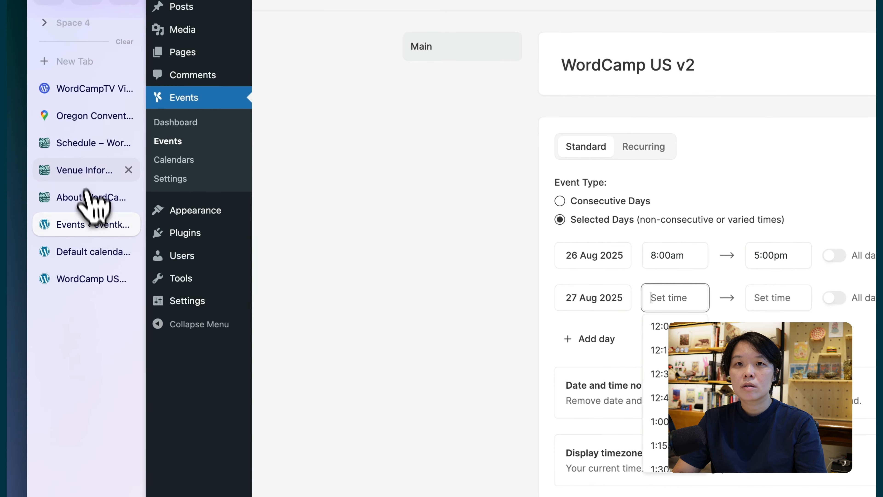
Check the Showcase Day hours on the WordCamp schedule and set the second day to run from 9:00am to 5:00pm
click(75, 143)
scroll(376, 417, down, 13)
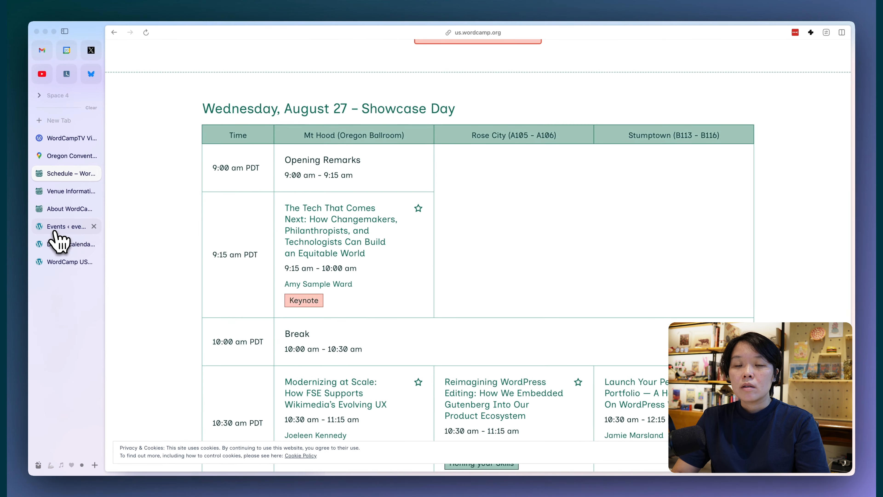
scroll(232, 320, down, 20)
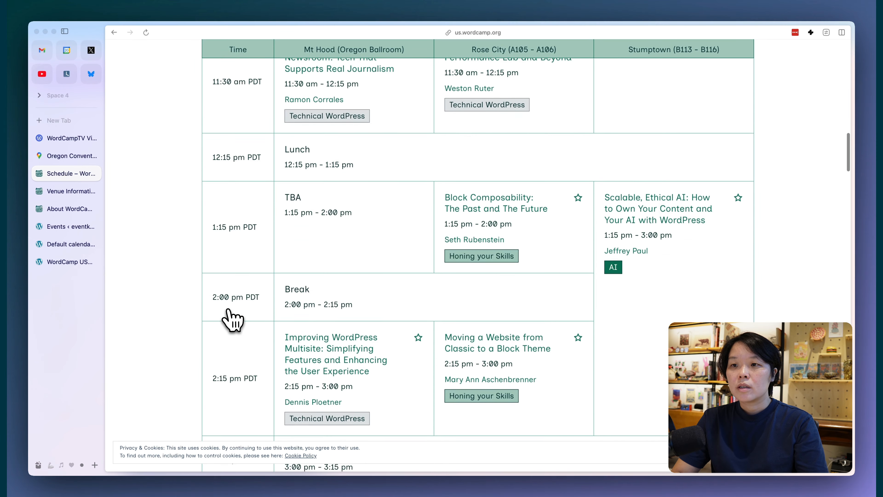
scroll(232, 319, down, 6)
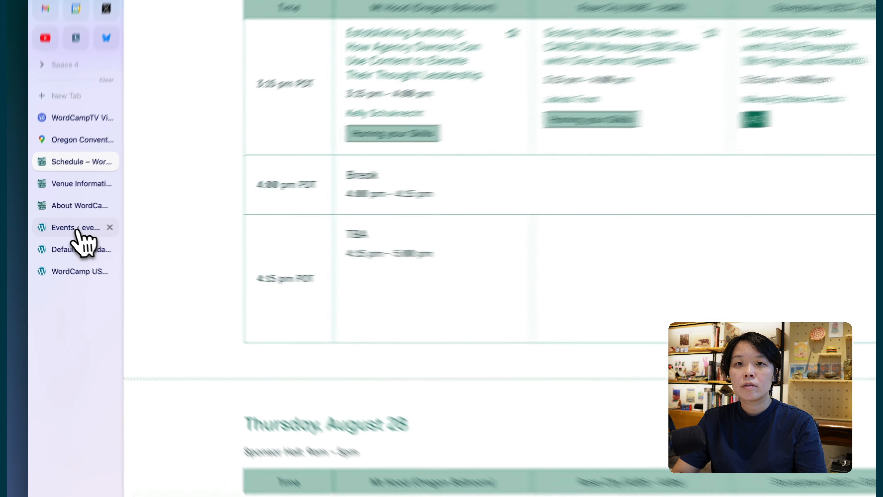
click(55, 228)
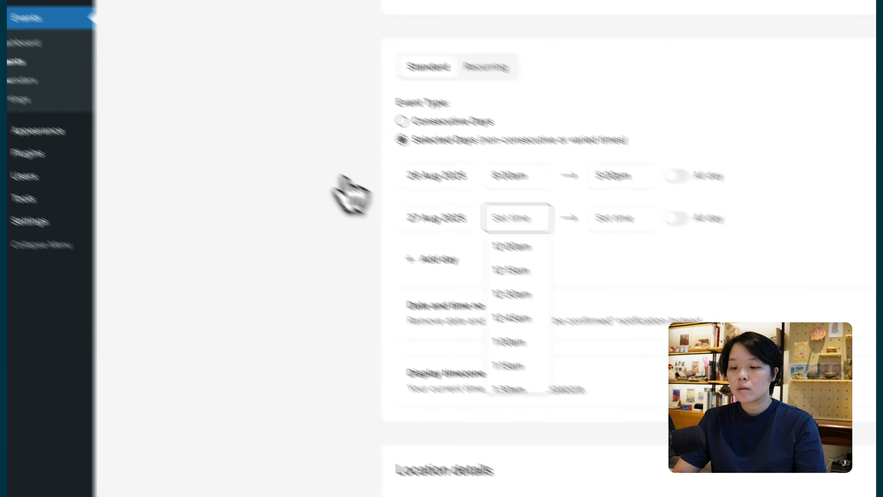
text(9:00am)
click(570, 192)
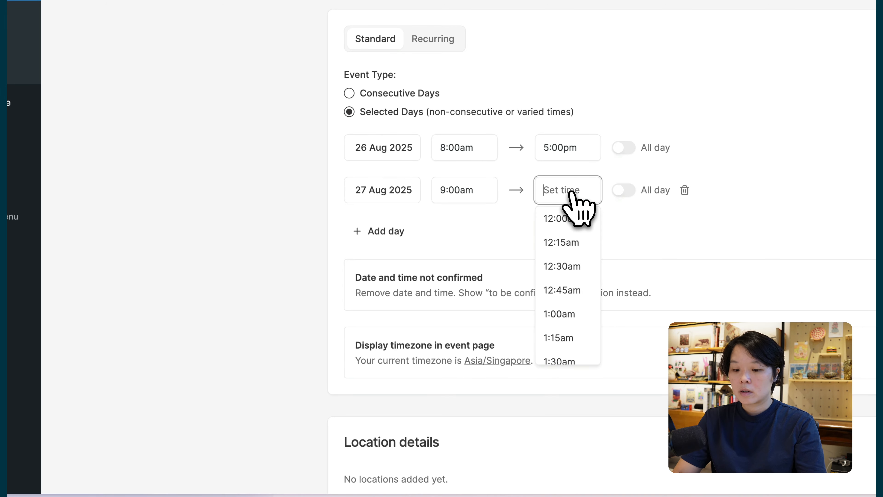
text(5pm)
key(Return)
Add a third day to the event, dated 28 Aug 2025
click(385, 234)
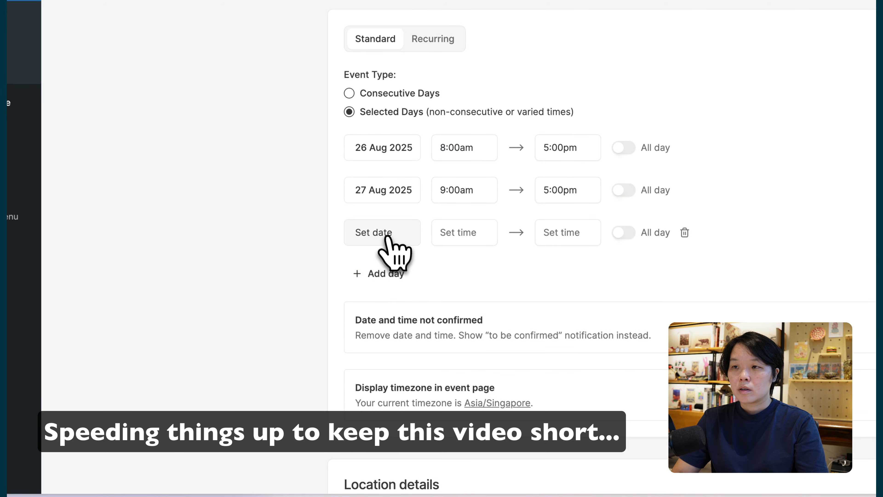
click(387, 273)
click(385, 233)
click(453, 432)
Check the Thursday, August 28 hours on the WordCamp schedule and set the third day to 9:00am through 6:00pm
click(92, 132)
scroll(240, 215, down, 20)
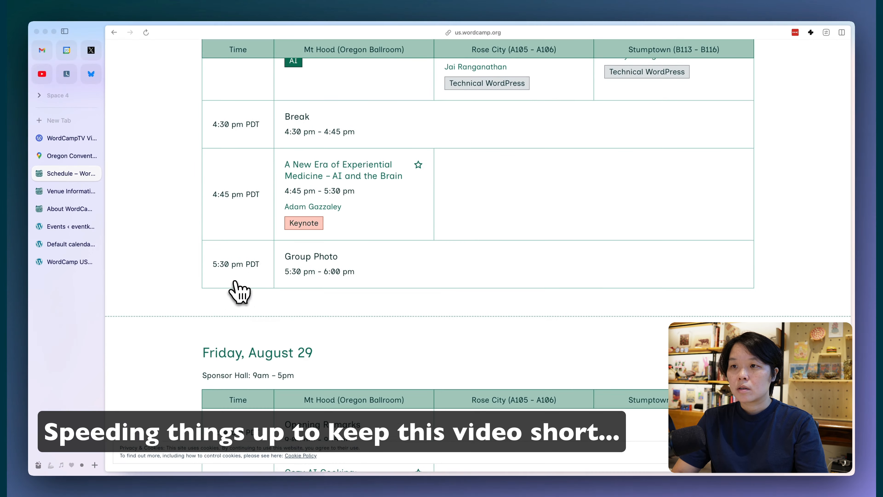
drag(490, 319, 531, 319)
click(82, 251)
click(517, 221)
text(9am)
click(610, 217)
text(6pm)
Add a fourth day to the event and date it 29 Aug 2025
click(431, 261)
scroll(527, 414, down, 2)
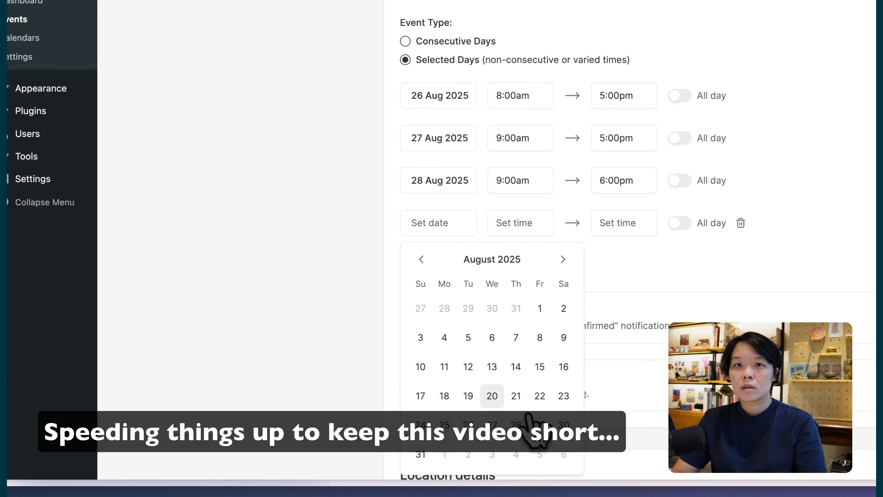
click(538, 423)
Check the Friday, August 29 hours on the WordCamp schedule and set the fourth day to 9:00am through 5:05pm
click(69, 173)
scroll(290, 218, down, 20)
click(101, 247)
click(660, 368)
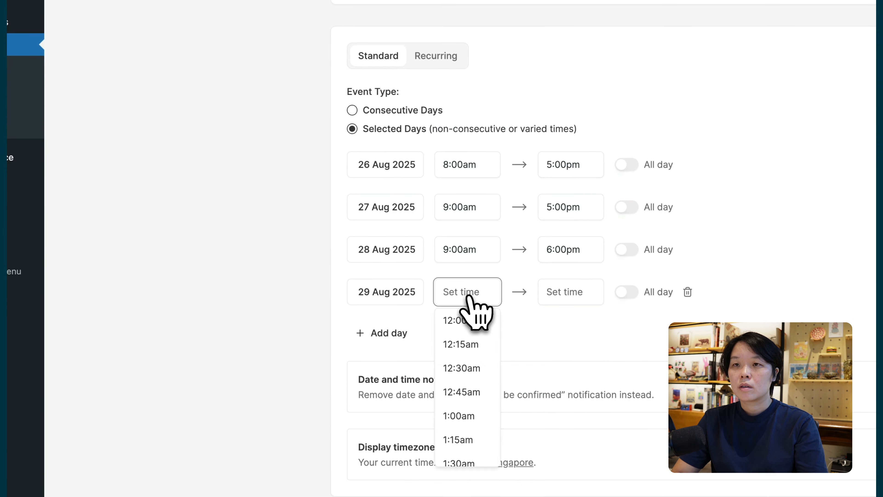
text(9am)
click(563, 296)
text(505pm)
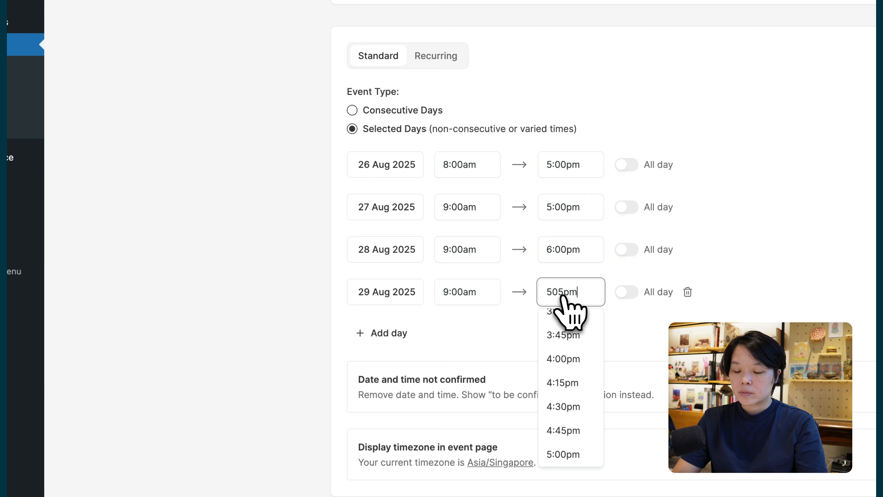
key(Return)
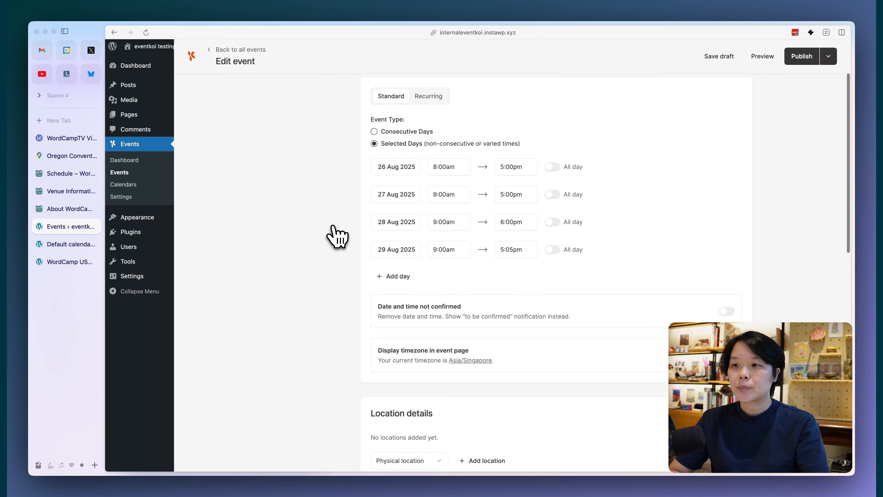
Add a physical location named Oregon Convention Center and fill in its street address, both copied from the Venue Information page
scroll(334, 230, down, 5)
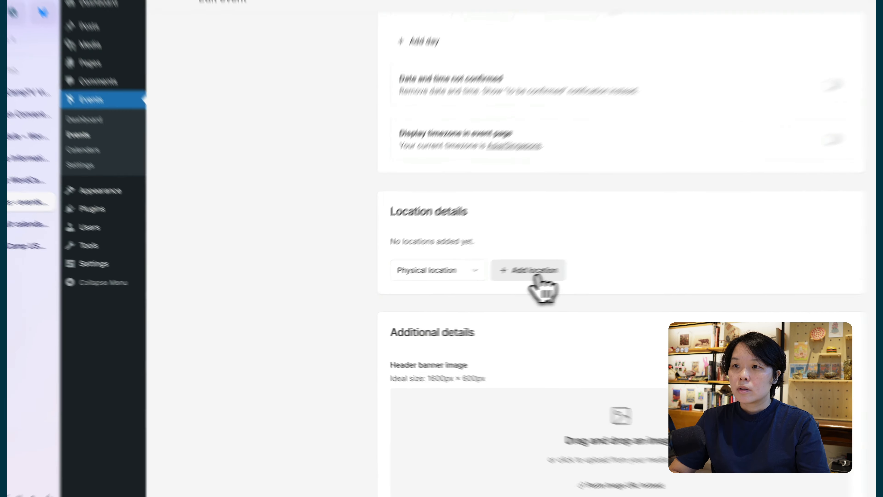
click(481, 281)
click(16, 136)
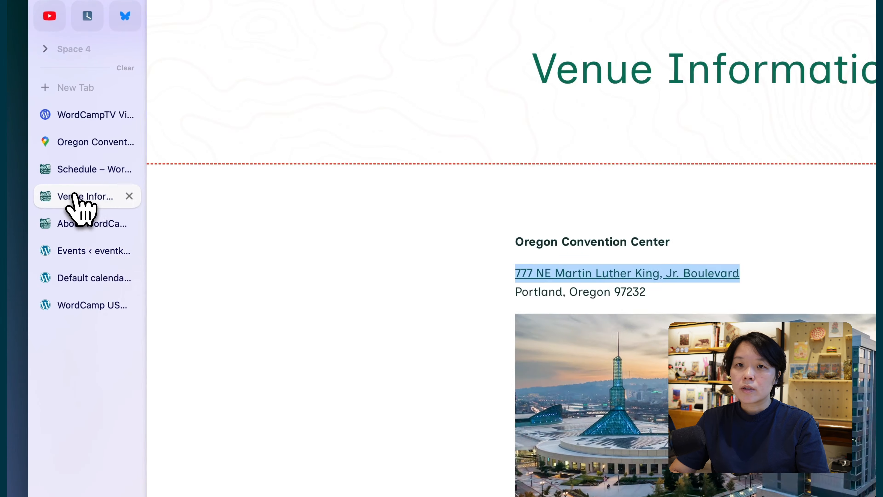
click(16, 190)
drag(388, 211, 546, 212)
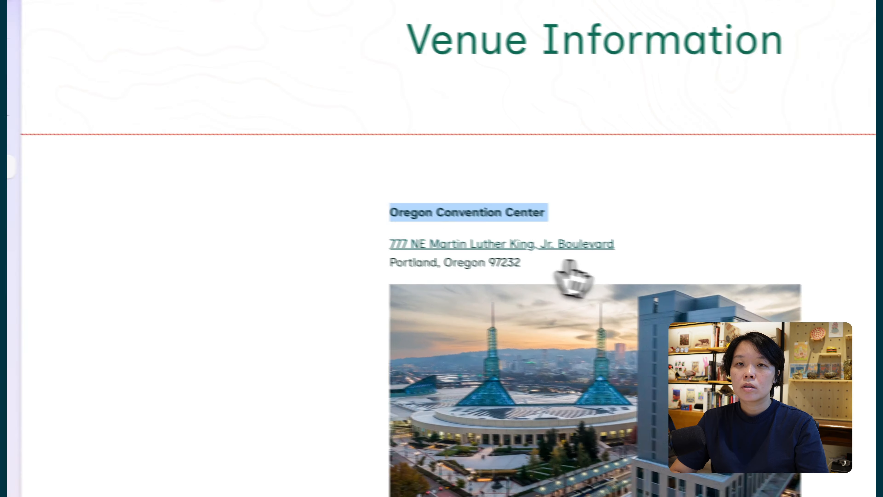
drag(505, 233, 729, 233)
key(ctrl+c)
click(34, 149)
click(369, 347)
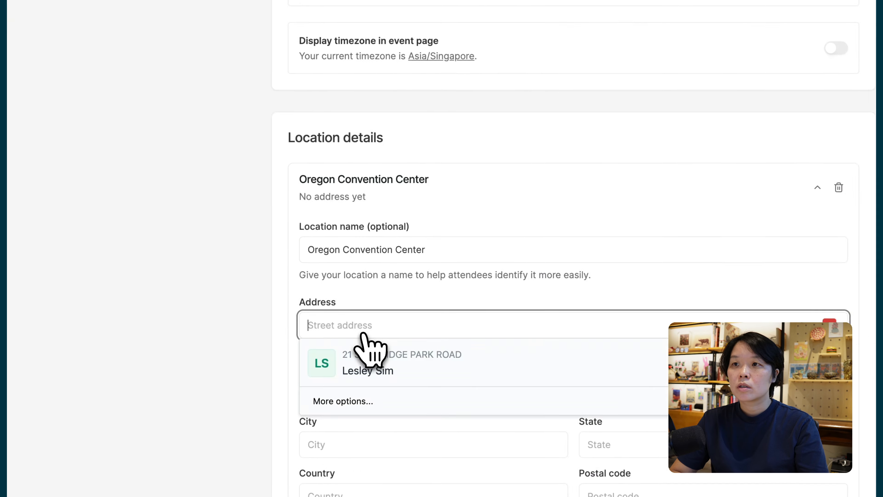
key(ctrl+v)
Complete the location with city Portland, state Oregon, country United States of Amrica and the venue's postal code
scroll(387, 359, down, 5)
click(355, 224)
text(Portland)
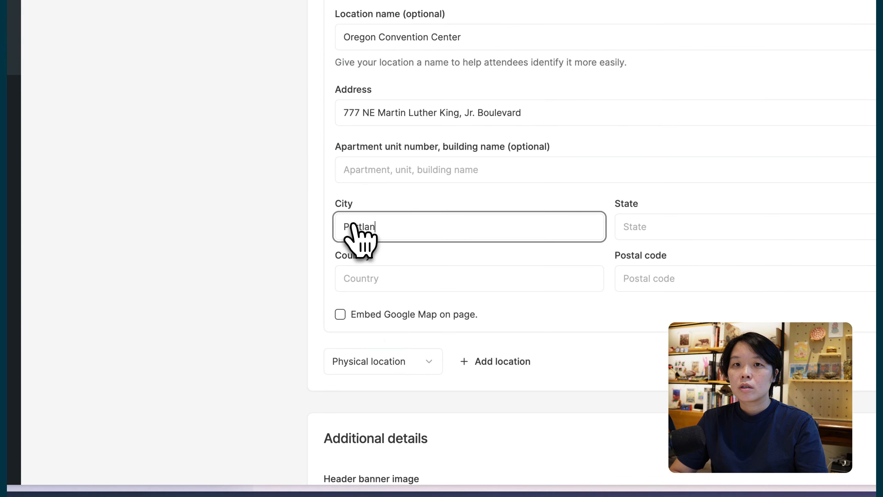
key(Tab)
text(Oregon)
key(Tab)
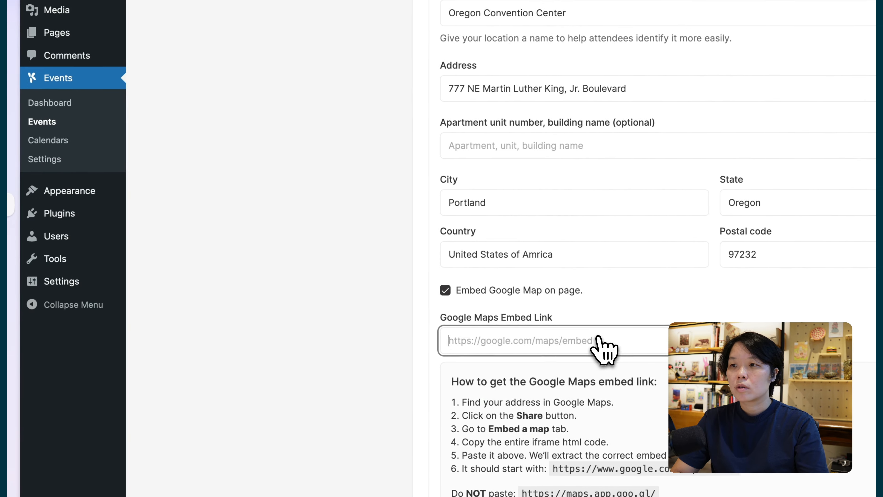
Fill in the venue's Google Maps embed link, complete the banner image and event description, and publish the event
click(593, 342)
key(ctrl+v)
scroll(396, 365, down, 10)
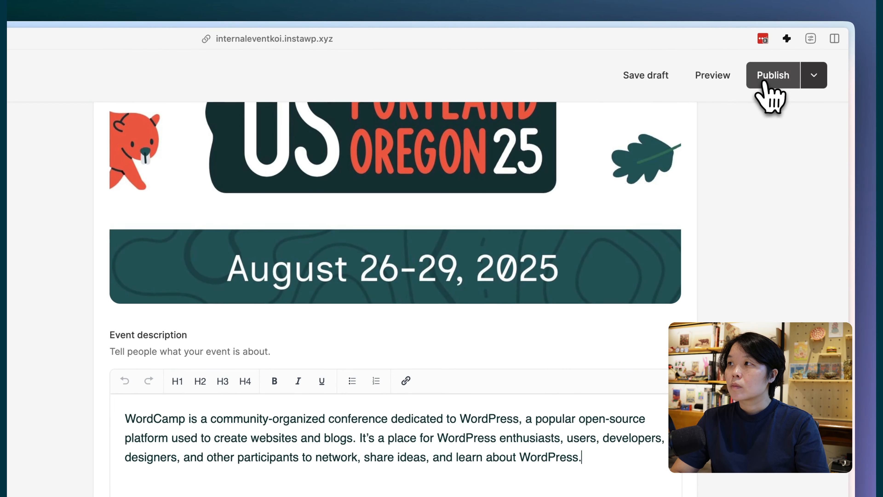
click(767, 81)
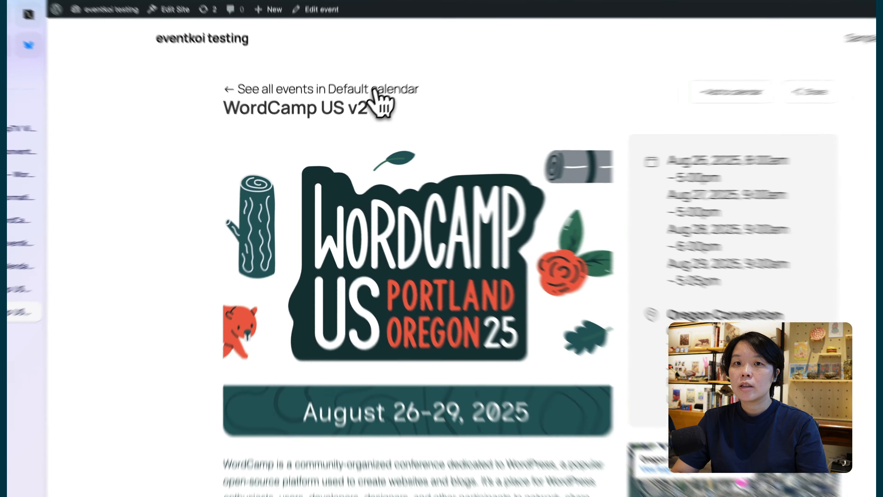
Go to the Default calendar and open the summary of the WordCamp US v2 event on 26 August 2025
click(366, 110)
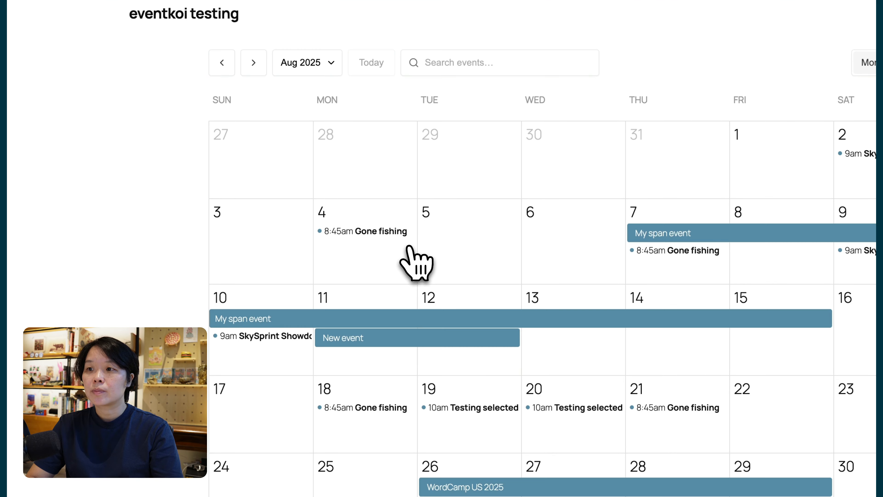
scroll(410, 247, down, 5)
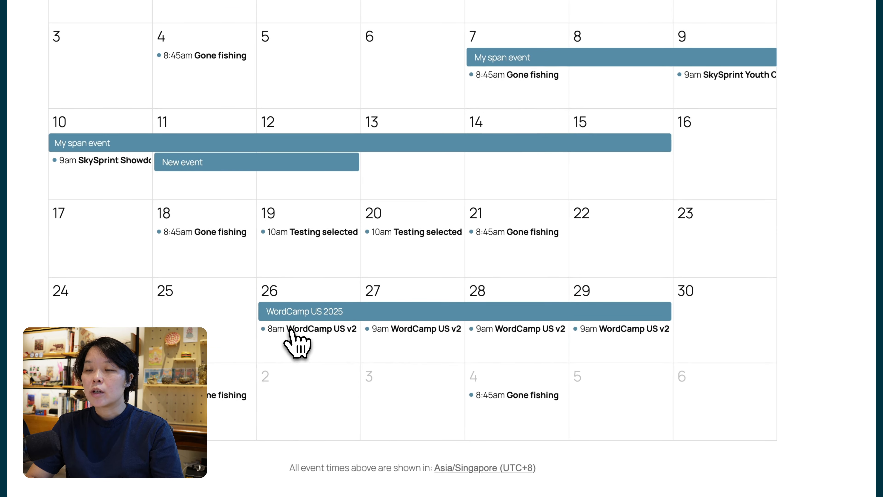
click(292, 330)
scroll(306, 365, down, 4)
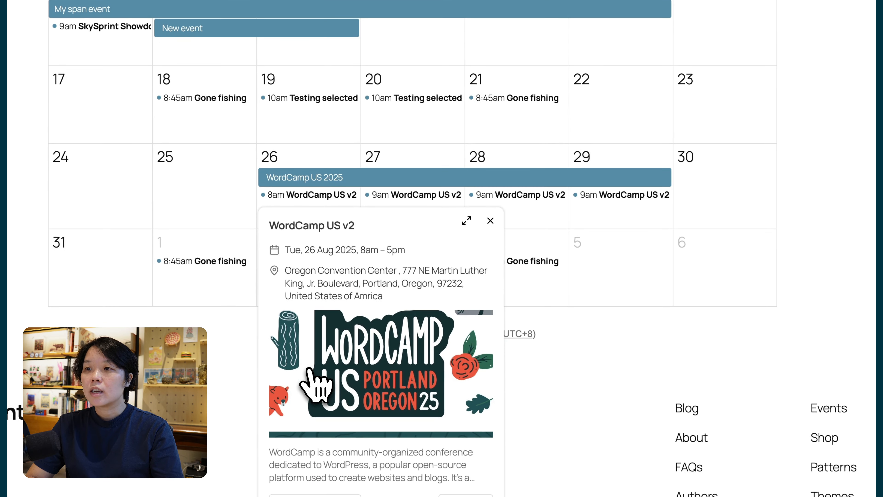
View the WordCamp US v2 summaries for 27, 28 and 29 August, and open the event's page from the last one
click(403, 195)
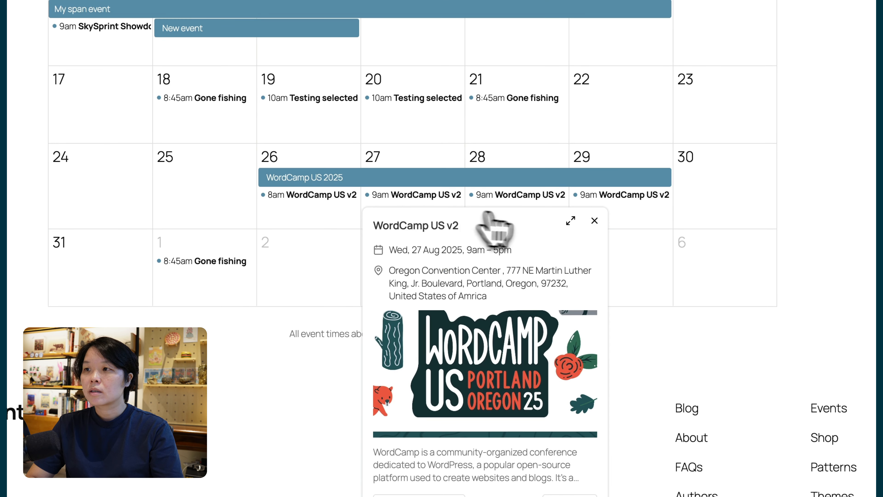
click(516, 197)
click(632, 196)
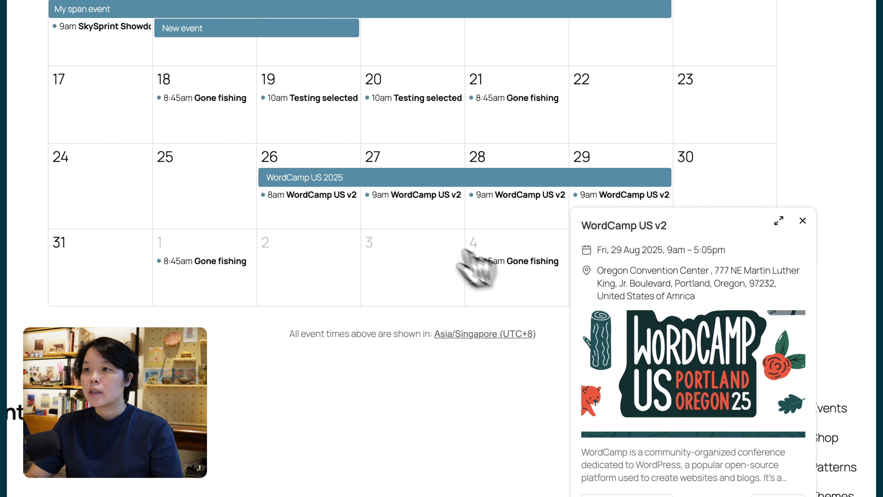
scroll(664, 281, up, 3)
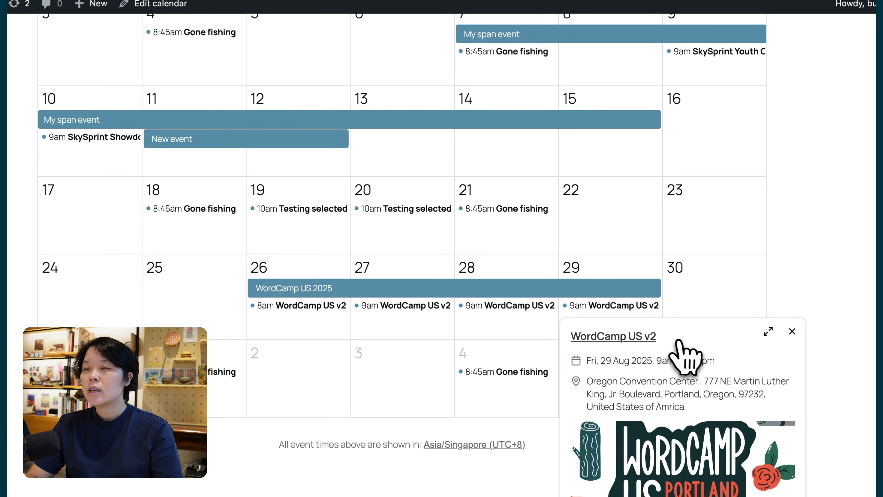
click(632, 338)
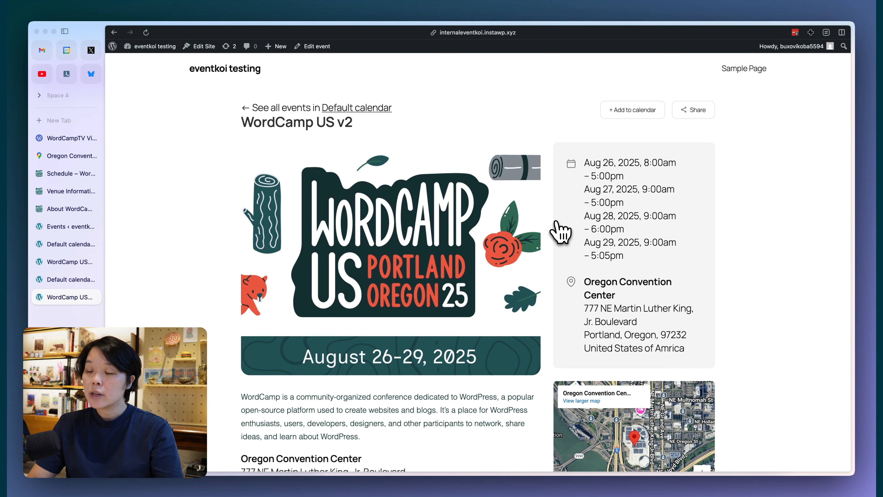
Close the event page, reopen the 26 August WordCamp US v2 summary on the calendar and view its Add to calendar options
key(super+w)
click(431, 335)
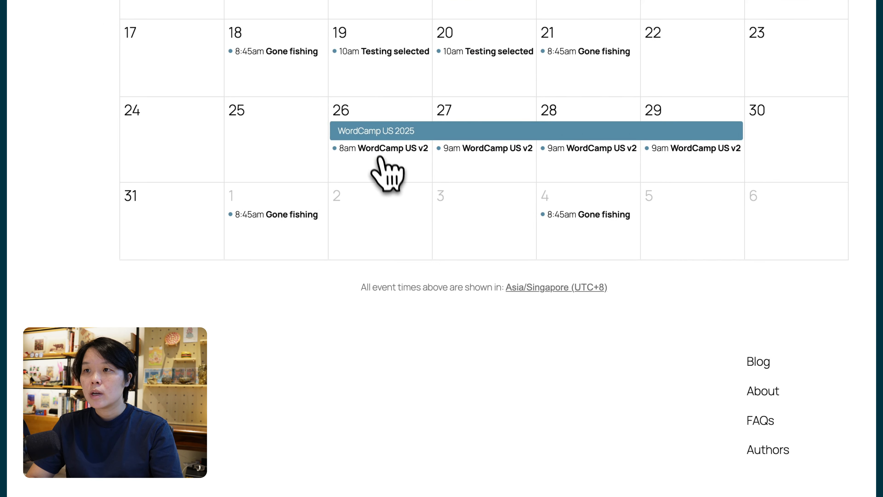
click(382, 149)
scroll(379, 275, down, 1)
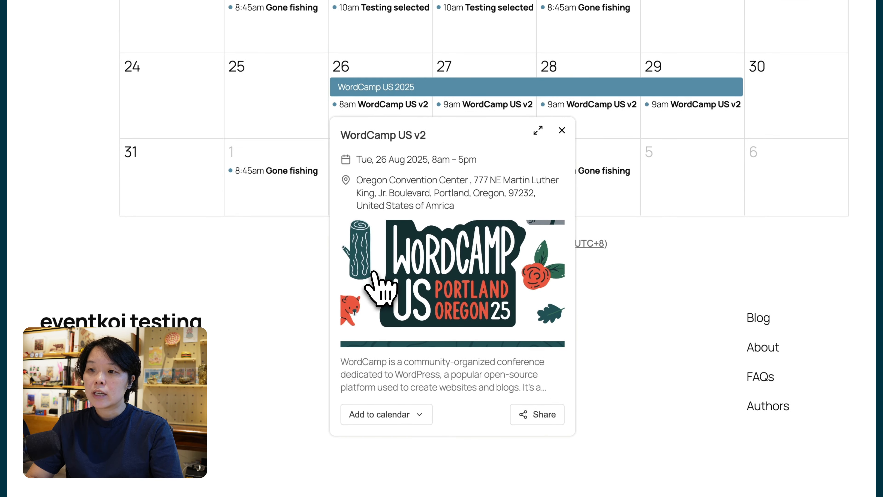
click(396, 412)
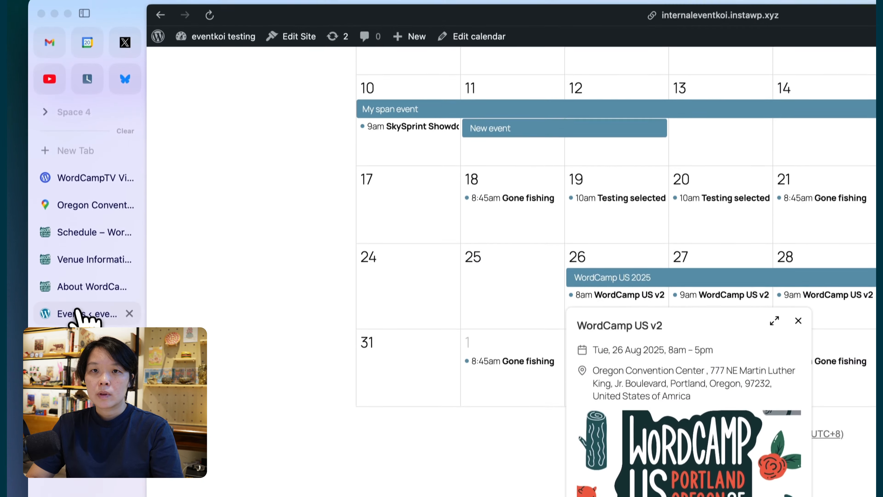
Return to the events list in the admin, add a new event named WordCamp US v3 and save it as a draft
click(78, 313)
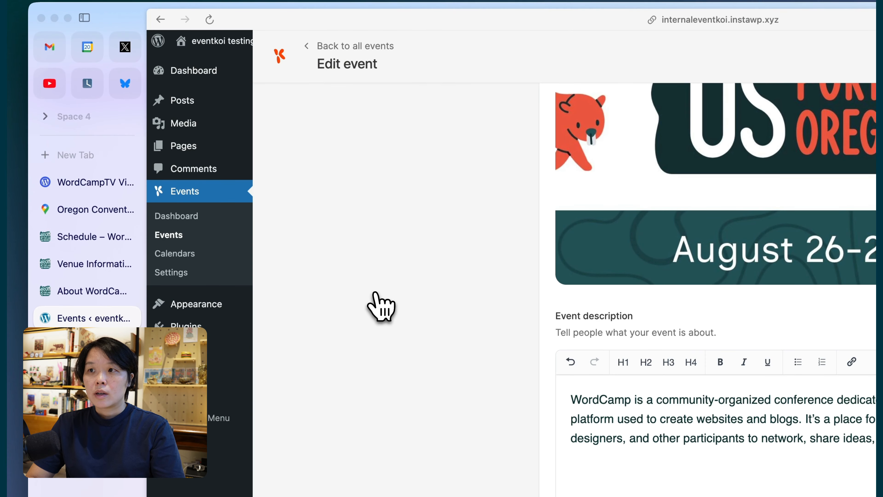
click(333, 49)
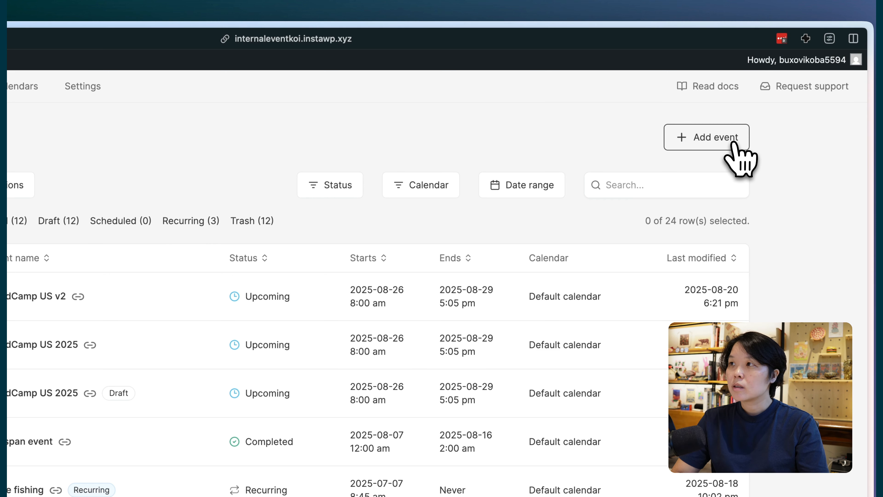
click(734, 144)
text(WordCamp US v3)
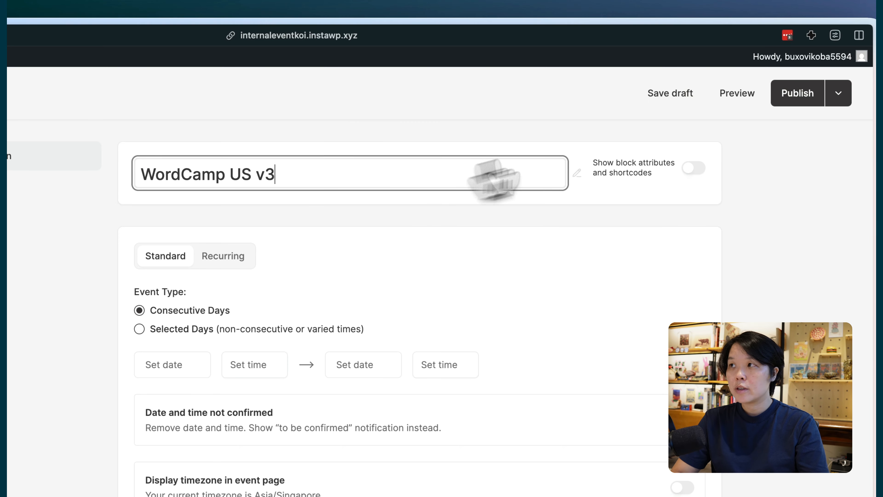
click(671, 93)
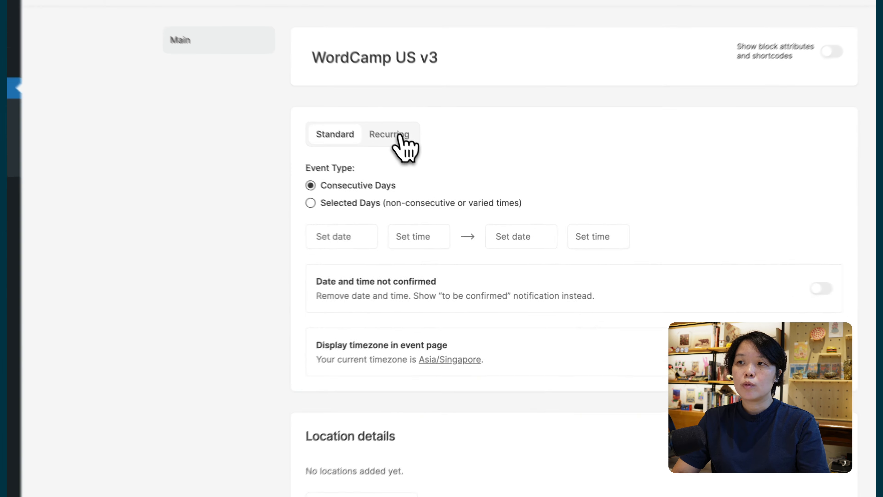
Make the event recurring, with its first occurrence on 26 Aug 2025 starting at 8:00am
click(435, 177)
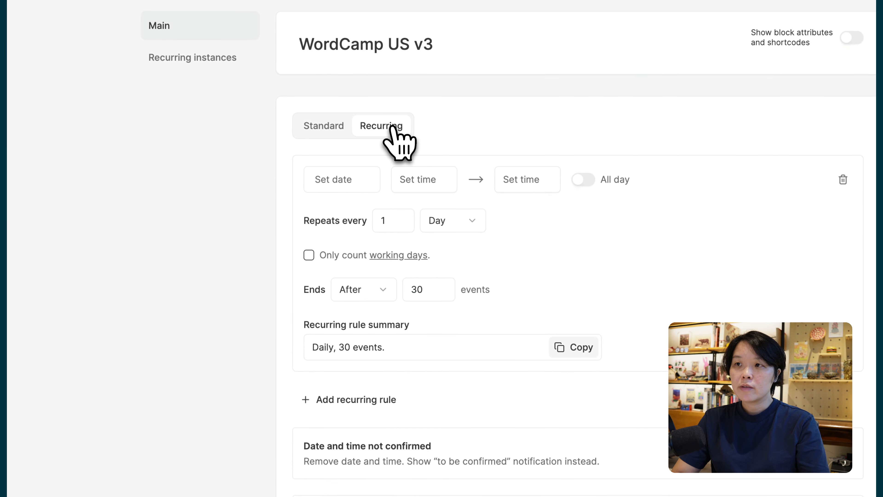
click(345, 182)
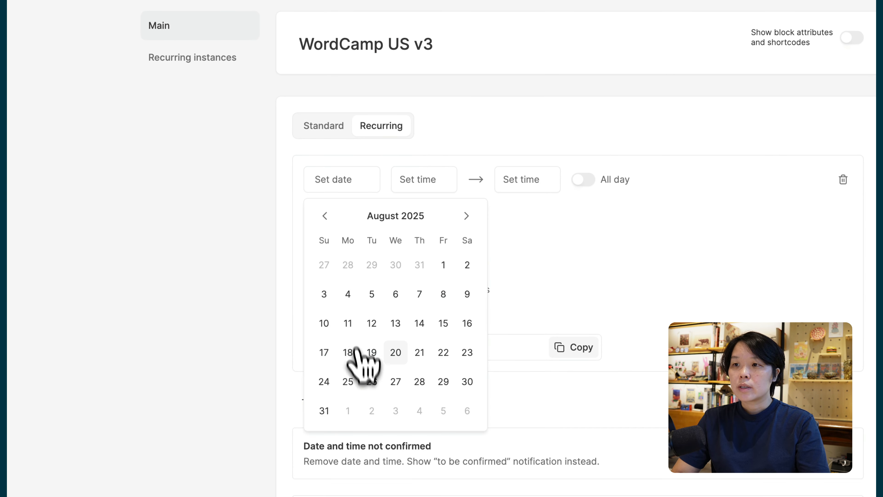
click(371, 383)
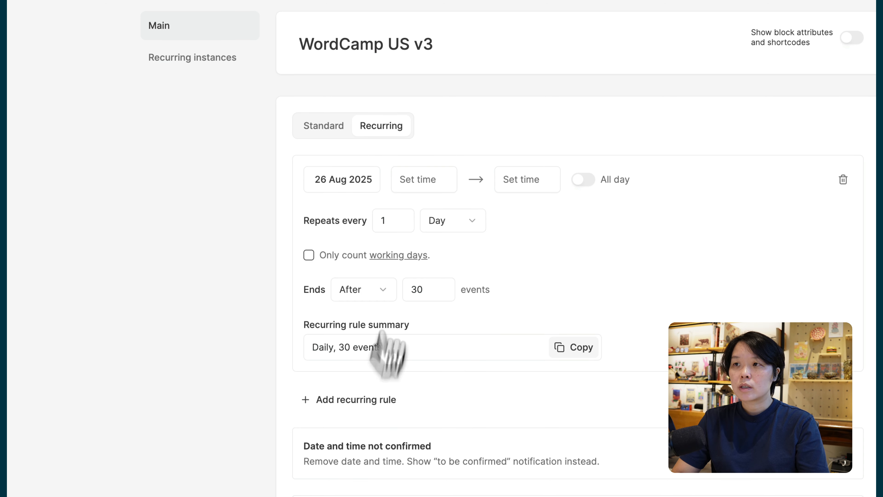
click(413, 176)
text(8:00am)
key(Return)
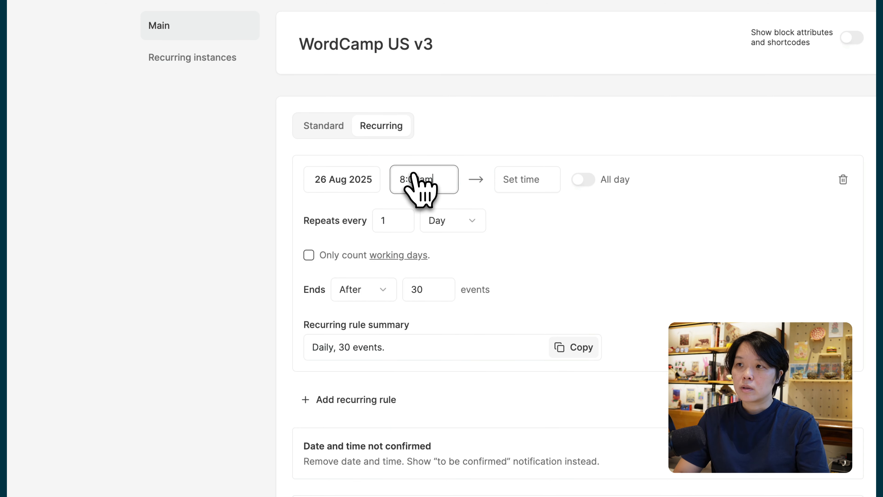
Set the recurring event's end time to 5:00pm and end the daily repetition after 4 events
click(526, 181)
text(5)
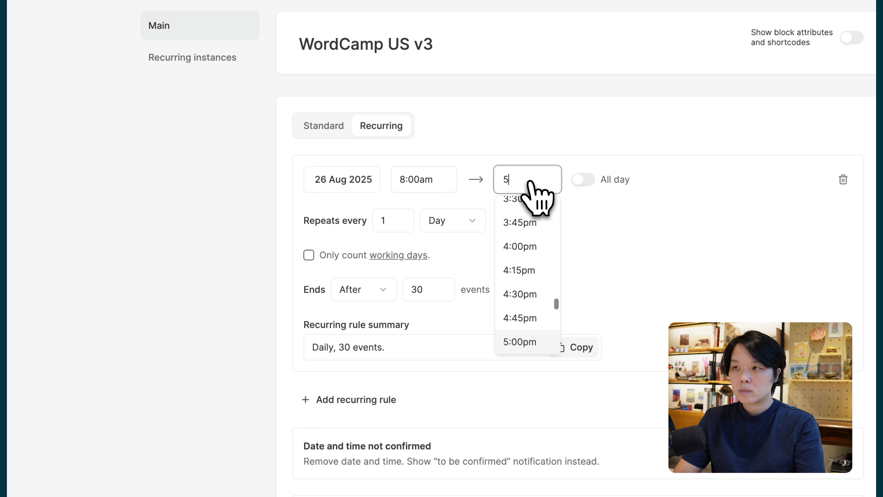
text(:00pm)
key(Return)
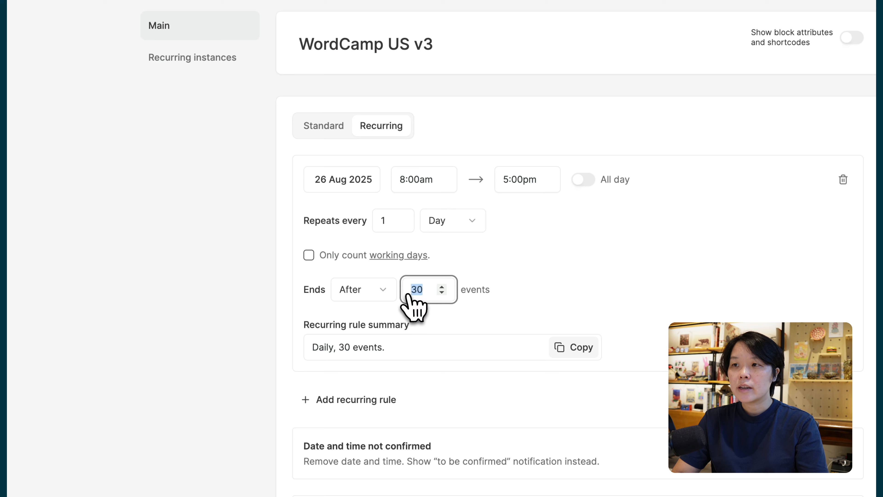
text(4)
click(528, 273)
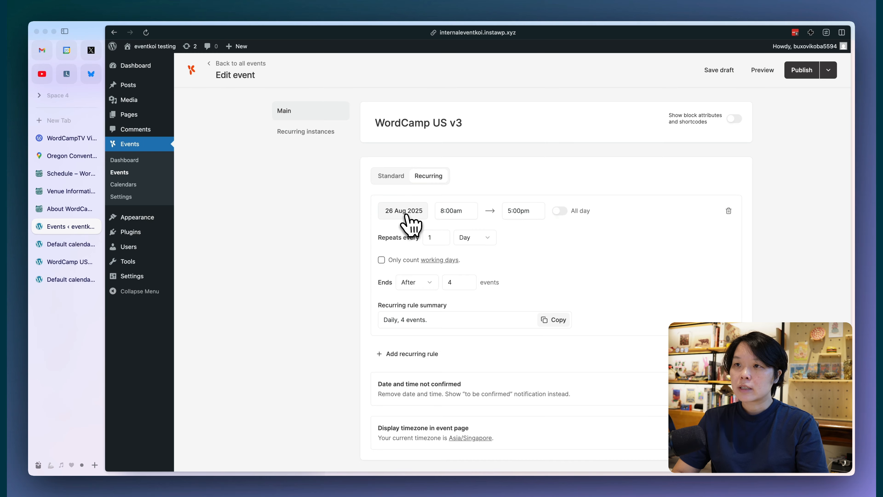
Add the physical location Oregon Convention Center with its street address, city Portland, state Oregon, country United States of America and postal code
scroll(441, 315, down, 10)
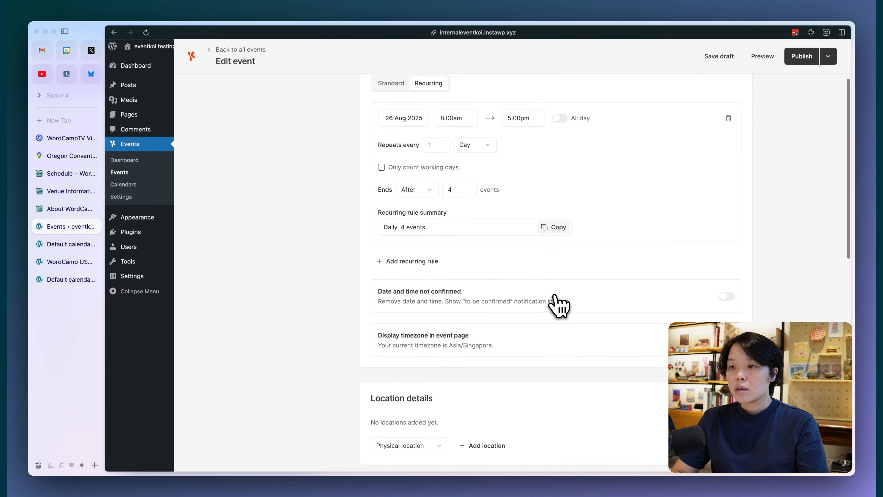
click(486, 193)
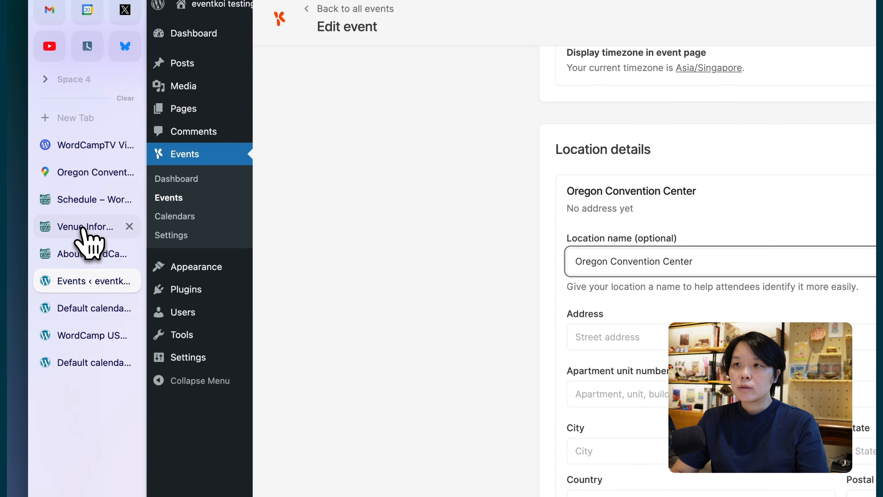
click(562, 414)
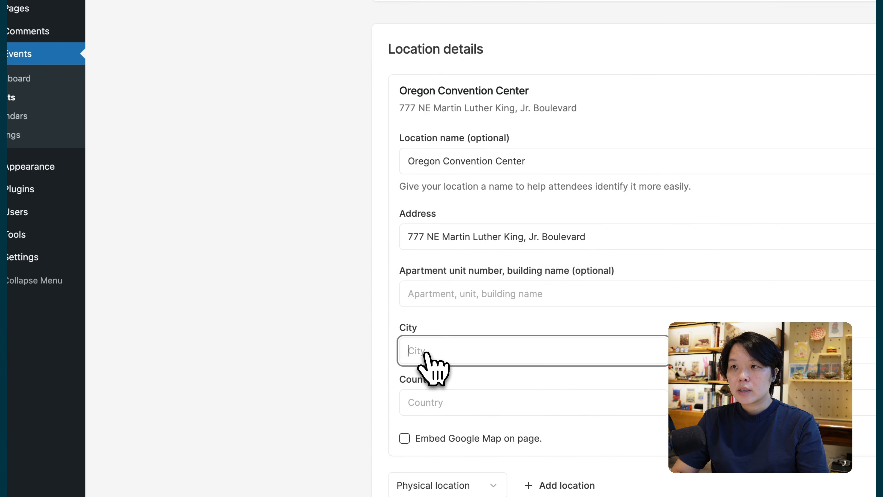
text(Portland)
key(Tab)
text(Uniter)
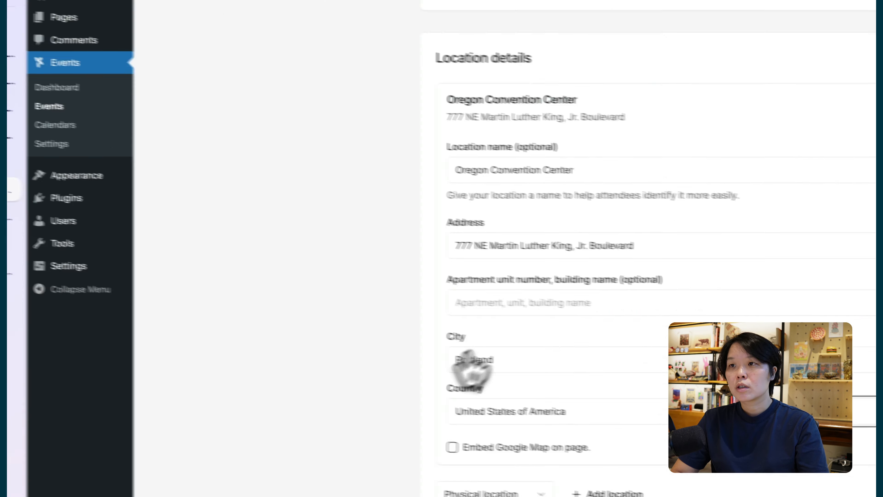
key(Tab)
text(97232)
Add the WordCamp US header banner image and the event description, and save the draft
scroll(452, 333, down, 5)
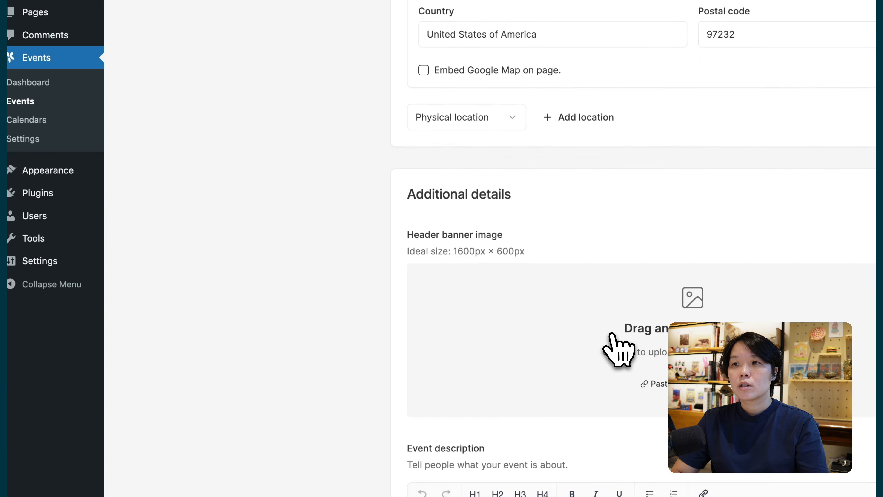
click(489, 326)
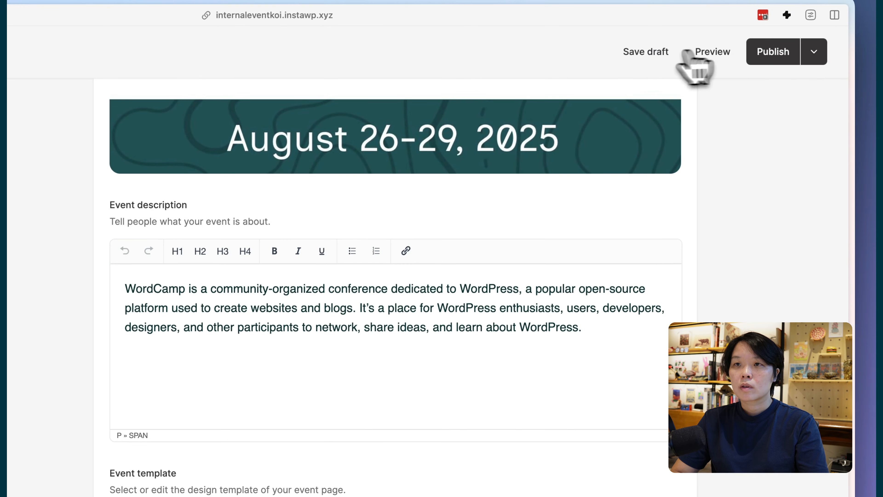
click(681, 51)
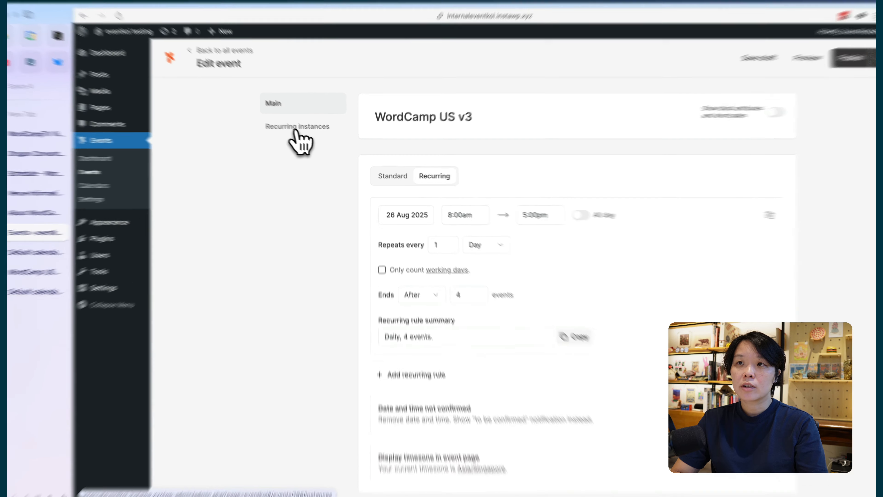
Open the 26 August 2025 instance from the event's recurring instances and look over its details
click(305, 134)
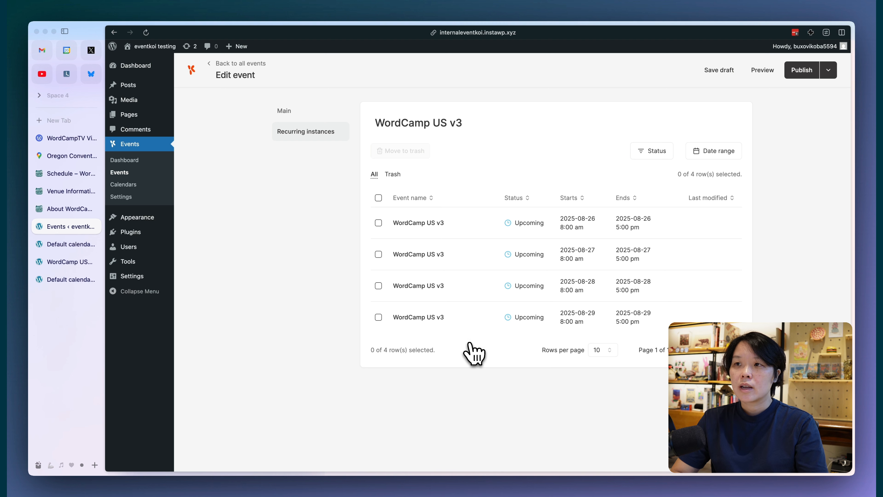
click(412, 223)
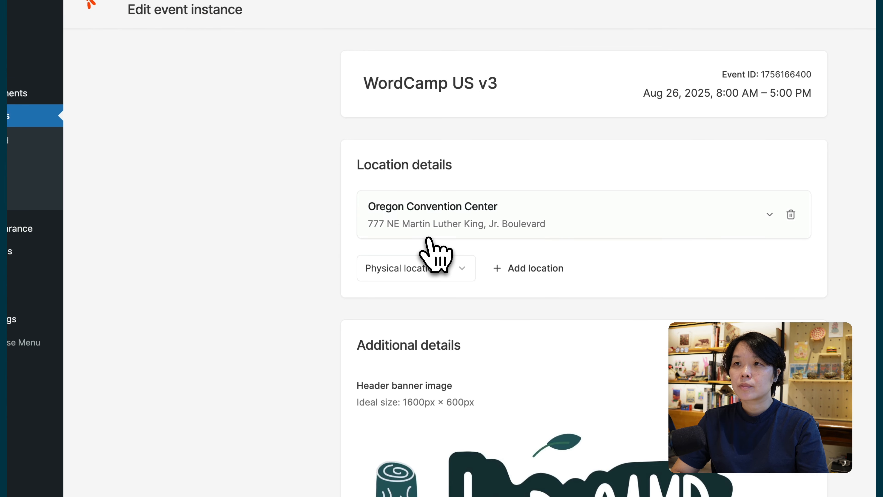
scroll(429, 239, down, 4)
scroll(429, 239, up, 4)
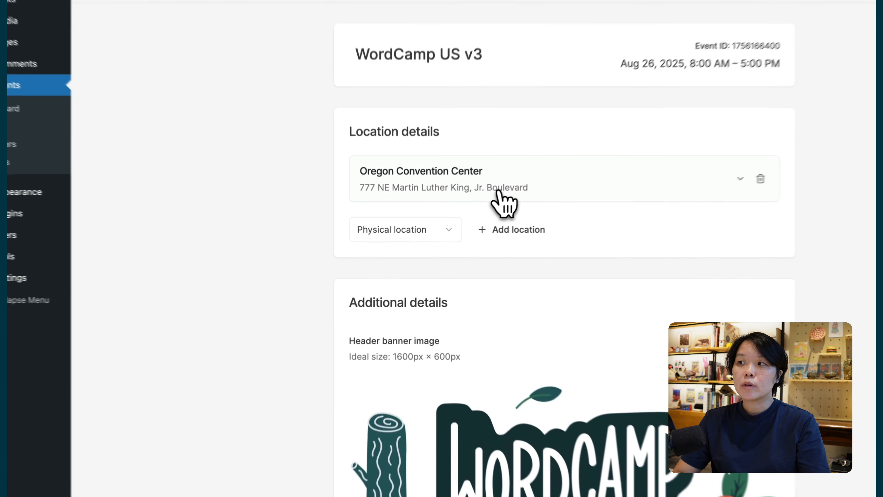
Examine the instance's Oregon Convention Center location fields, collapse them again and review its banner image and description
click(465, 213)
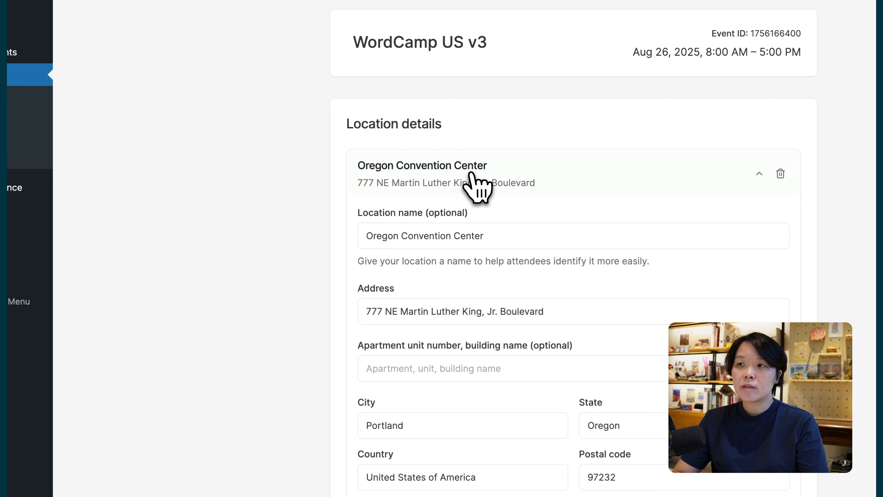
click(471, 173)
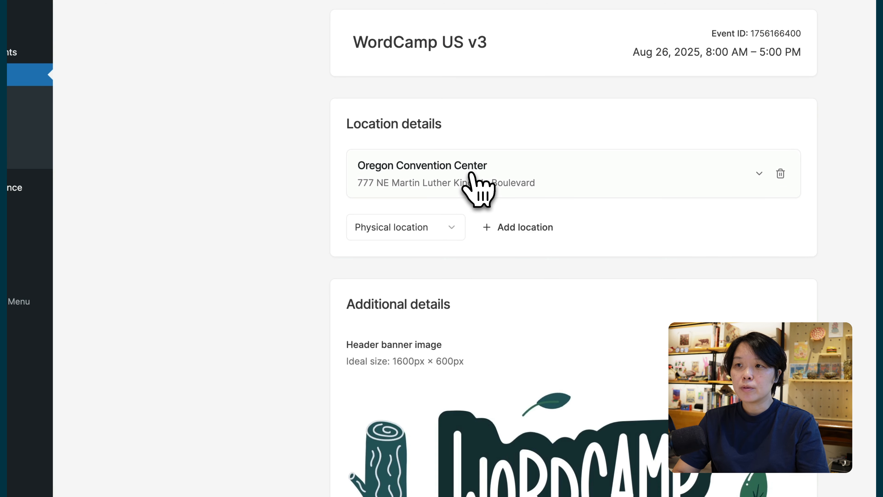
scroll(472, 174, down, 10)
scroll(473, 181, down, 6)
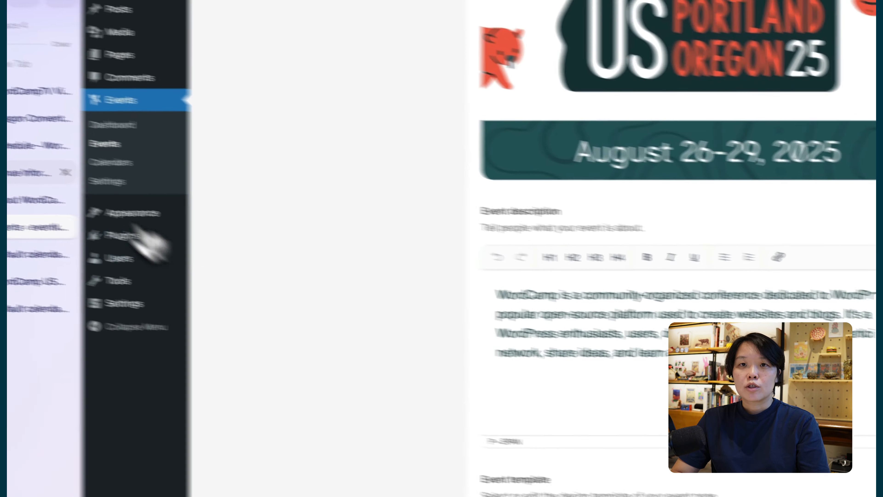
Copy the Tuesday, August 26 Contributor Day schedule and notes from the WordCamp US schedule page
click(65, 157)
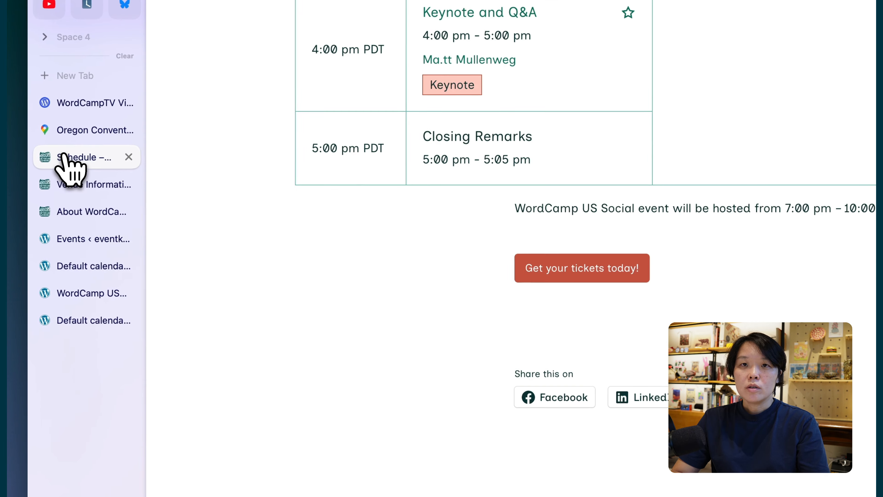
scroll(335, 339, up, 20)
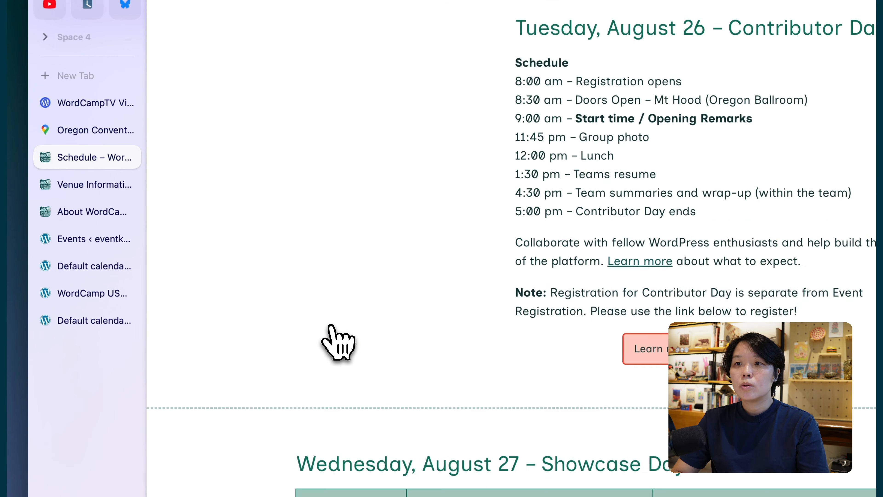
scroll(335, 340, up, 10)
scroll(338, 341, down, 12)
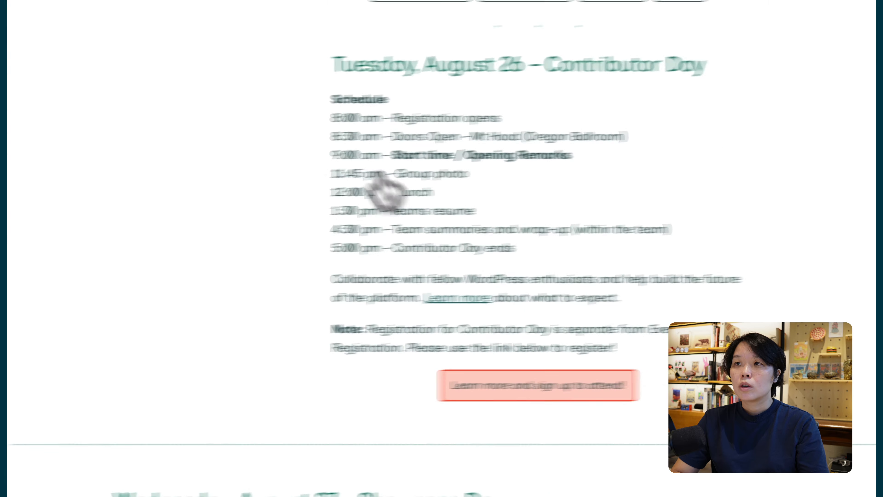
drag(258, 104, 662, 366)
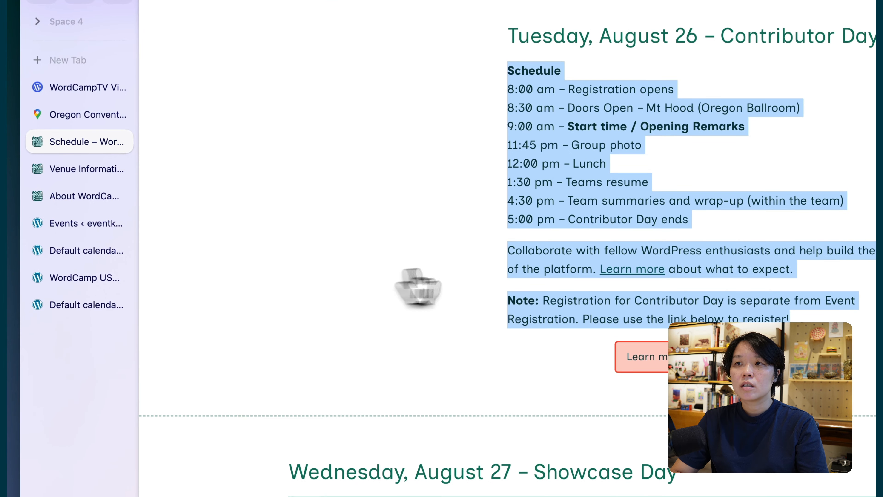
Replace the 26 August instance's event description in EventKoi with the copied Contributor Day schedule and save the instance
click(80, 227)
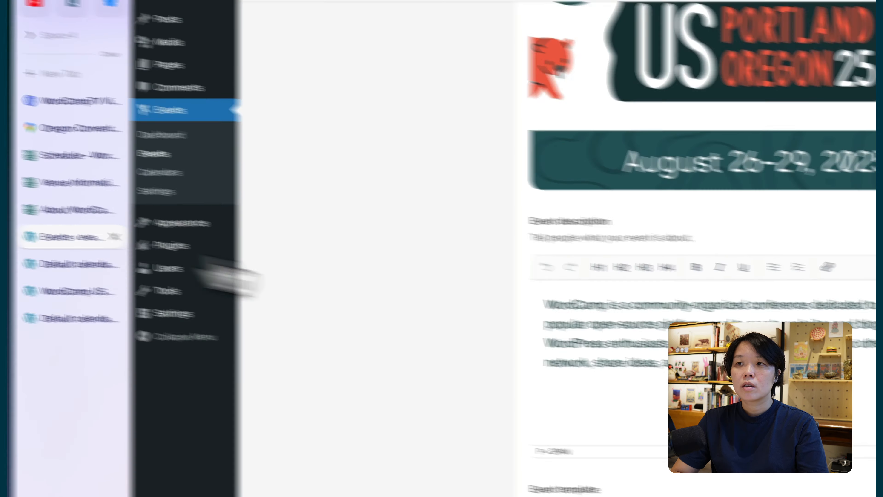
click(650, 339)
key(ctrl+a)
key(ctrl+v)
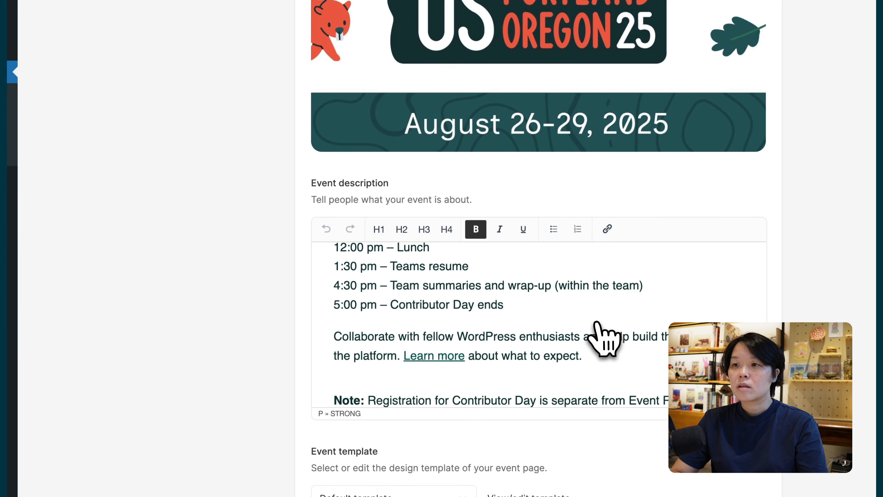
scroll(595, 323, up, 5)
scroll(597, 325, down, 10)
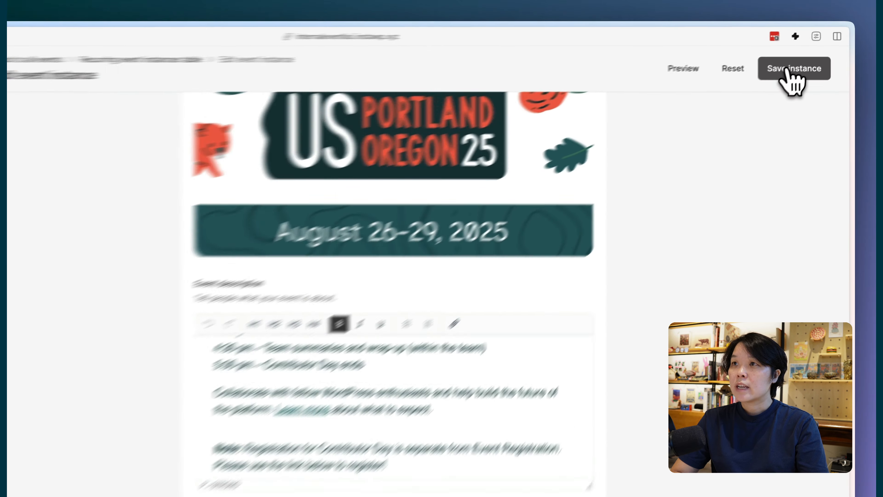
click(798, 57)
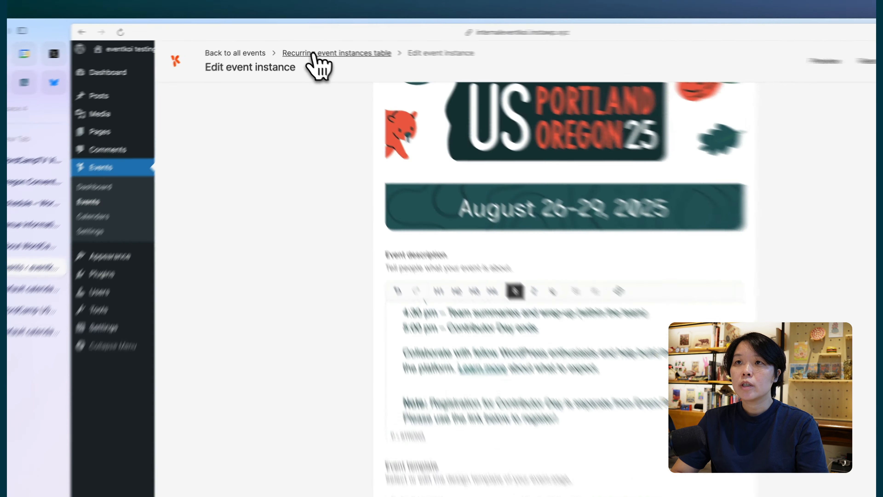
Reopen the 26 August instance from the recurring instances table, rename it WordCamp US v3 Contributor Day and save it
click(313, 52)
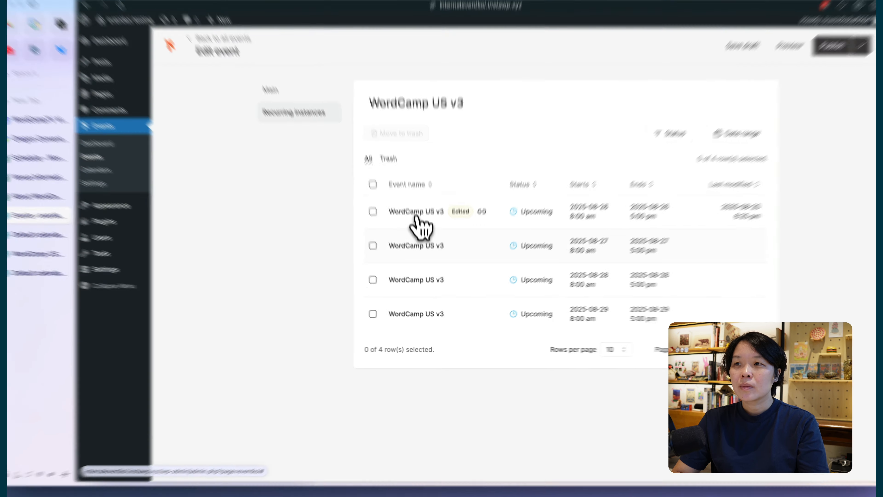
click(418, 223)
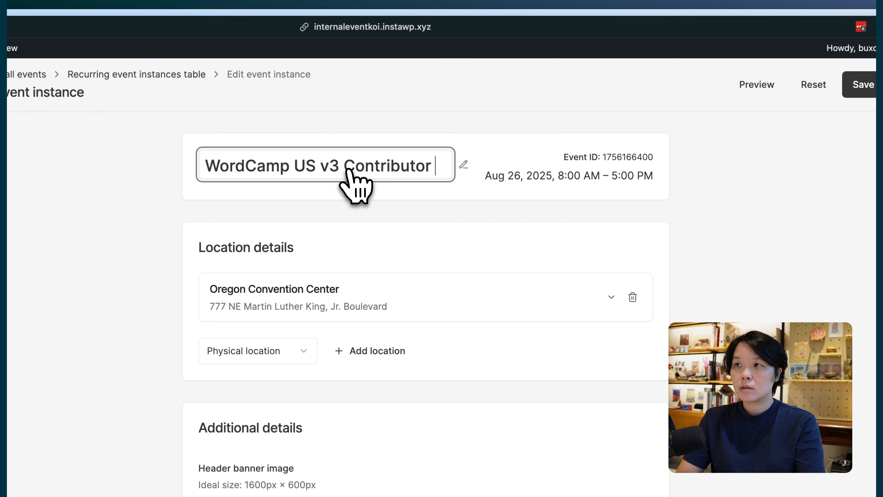
text(Day)
click(865, 84)
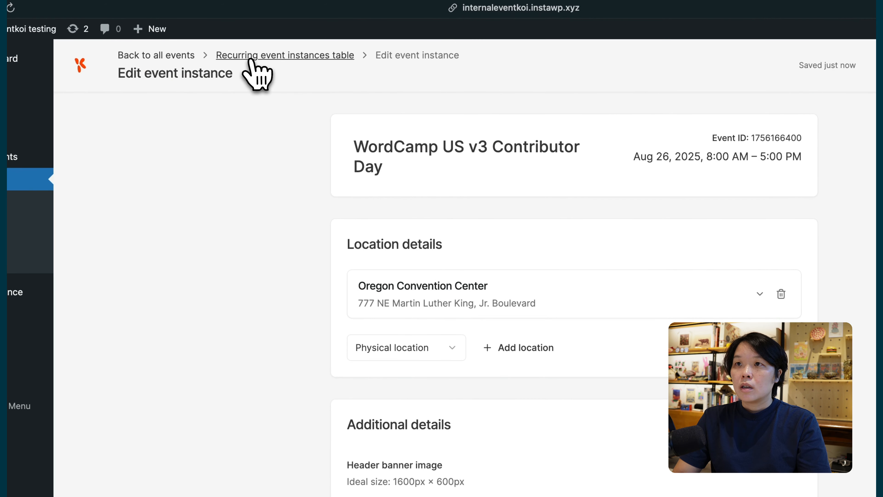
Open the 27 August instance of WordCamp US v3 and look up that day's title on the WordCamp schedule page
click(14, 86)
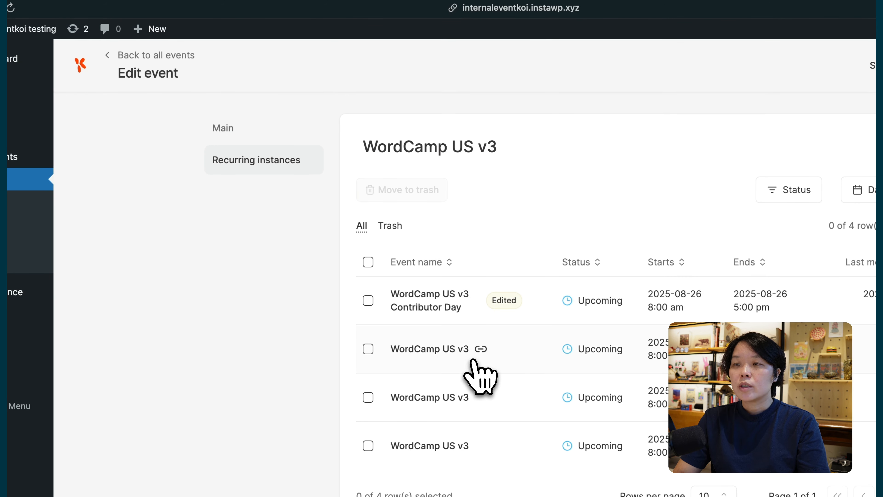
click(450, 351)
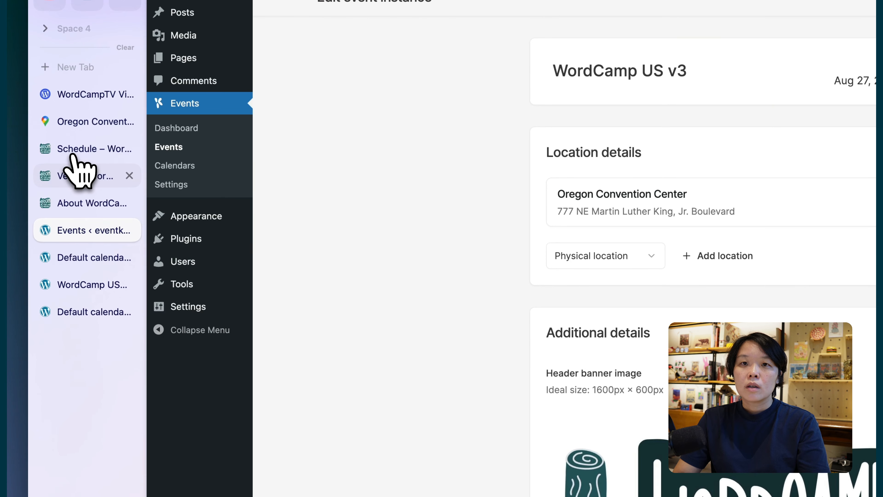
click(73, 153)
scroll(337, 349, down, 5)
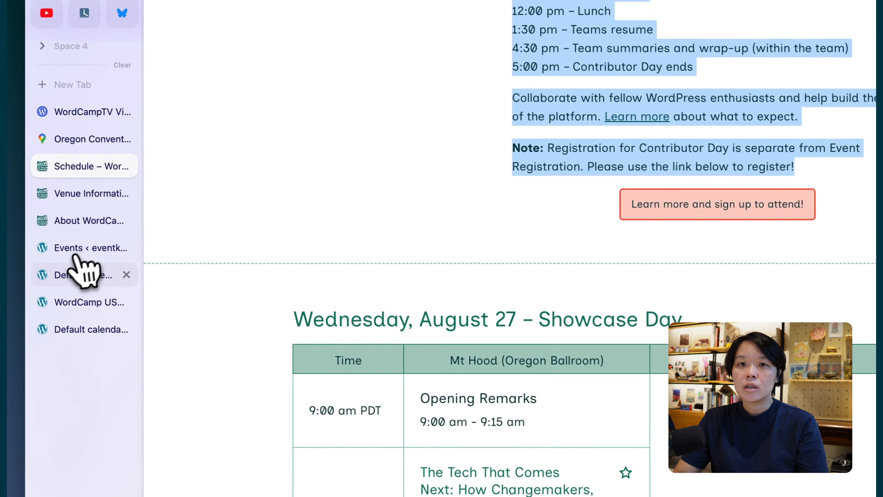
click(35, 215)
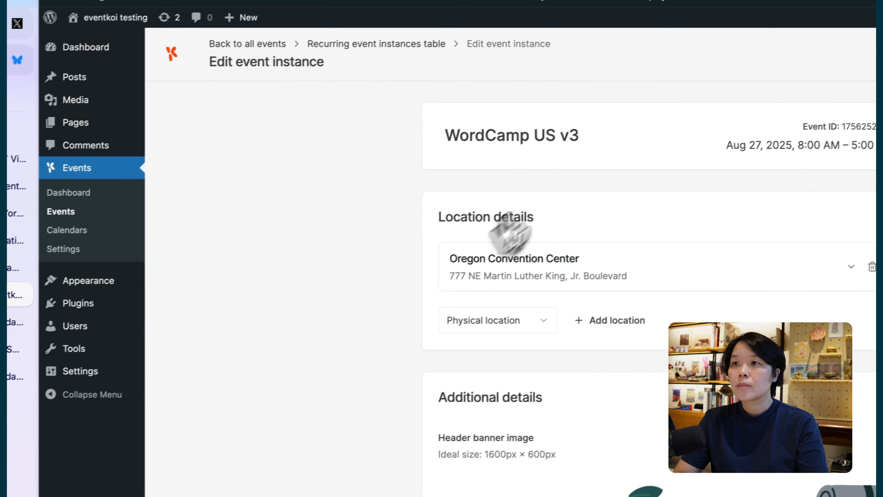
Rename the 27 August instance as WordCamp US v3 Showcase Day
click(593, 148)
text(Showcase )
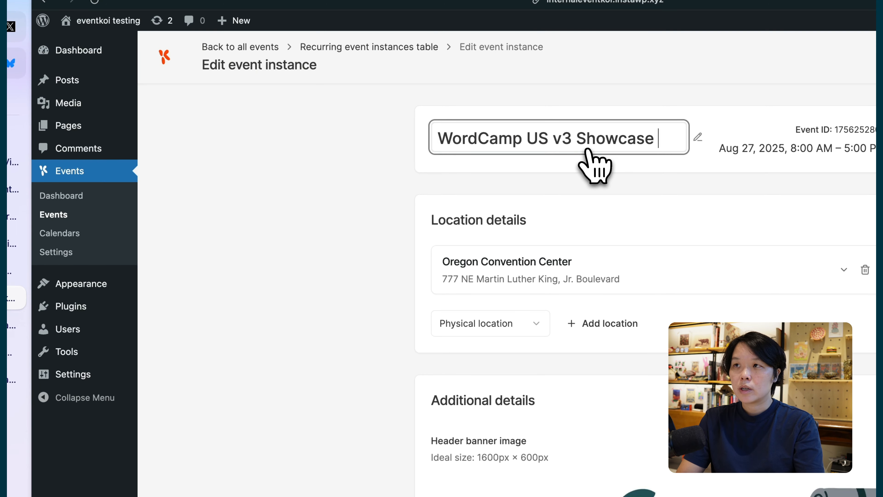
text(Day)
click(370, 277)
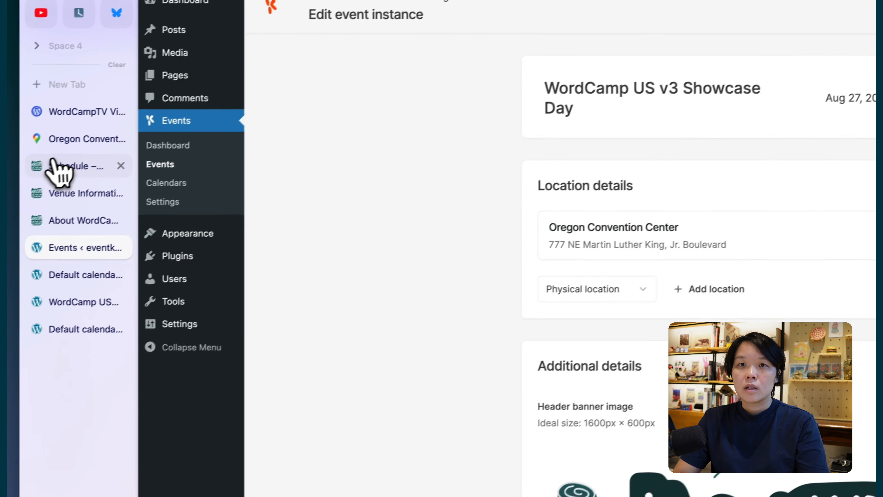
Examine the Wednesday, August 27 Showcase Day sessions on the WordCamp schedule page, from opening remarks to the last slot
click(54, 163)
scroll(347, 322, down, 10)
scroll(349, 322, up, 5)
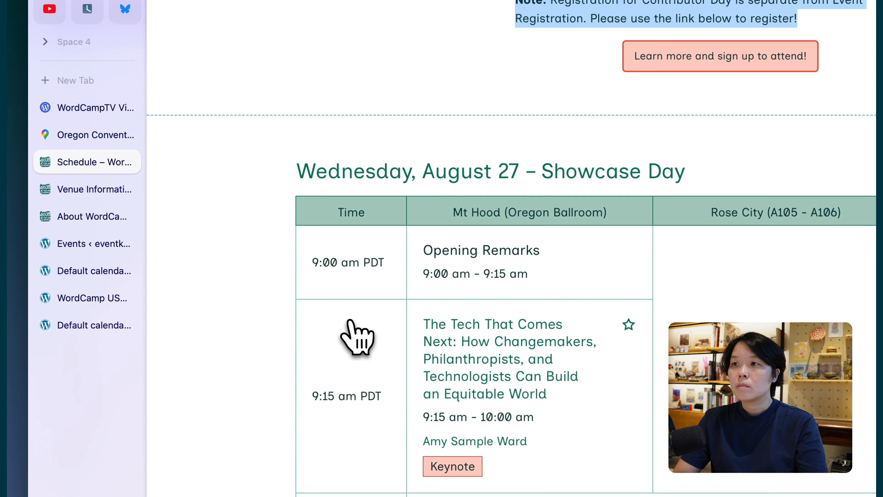
scroll(351, 324, down, 10)
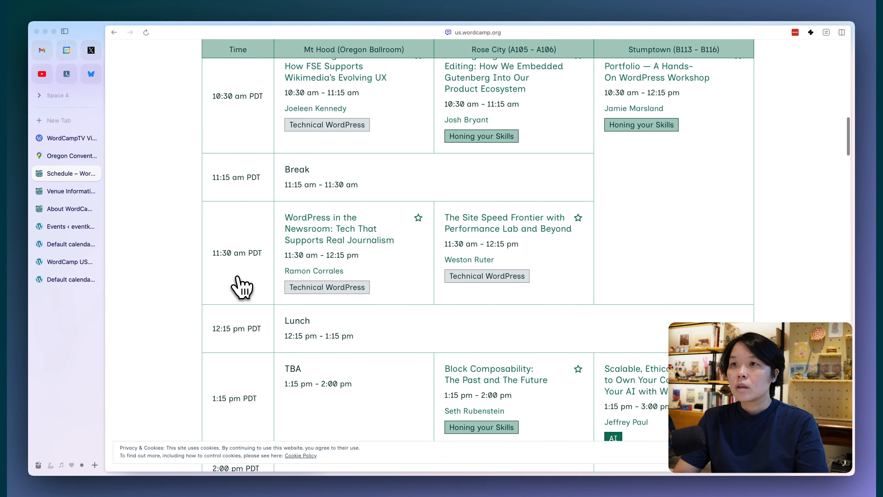
scroll(241, 286, down, 10)
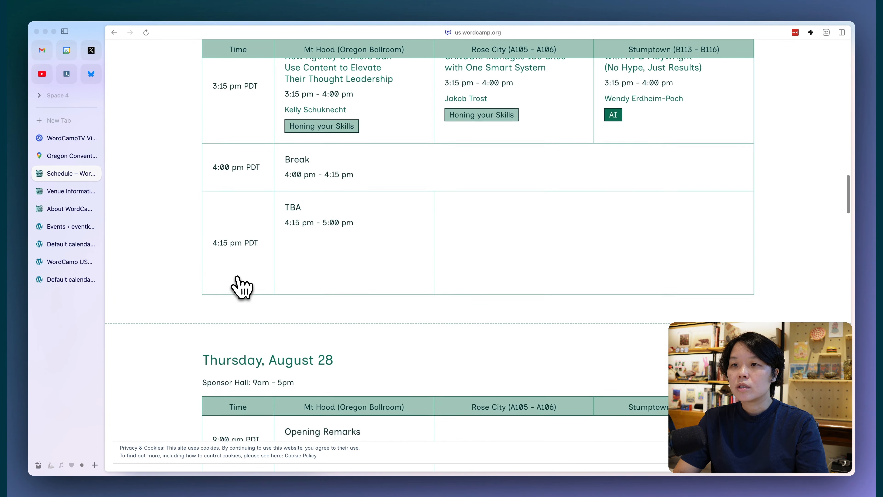
scroll(241, 286, up, 15)
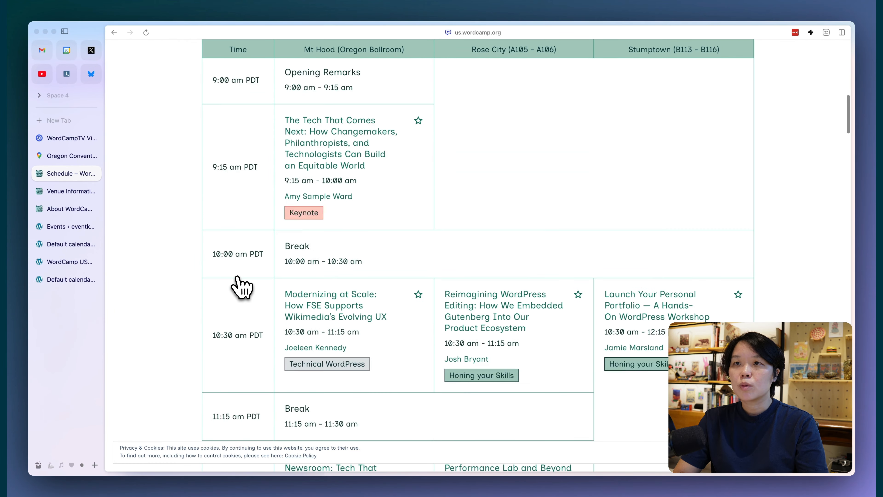
scroll(240, 286, up, 1)
Publish the WordCamp US v3 event in EventKoi and check the date and recurrence summary on its public page
click(89, 244)
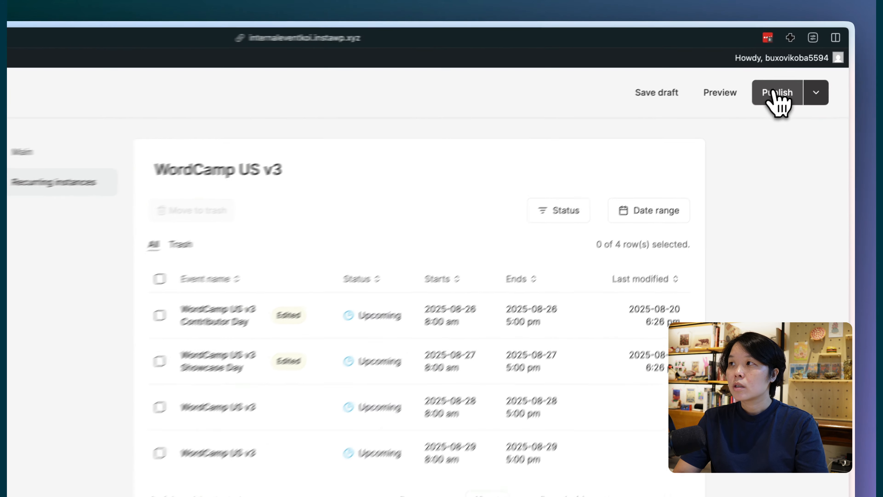
click(801, 70)
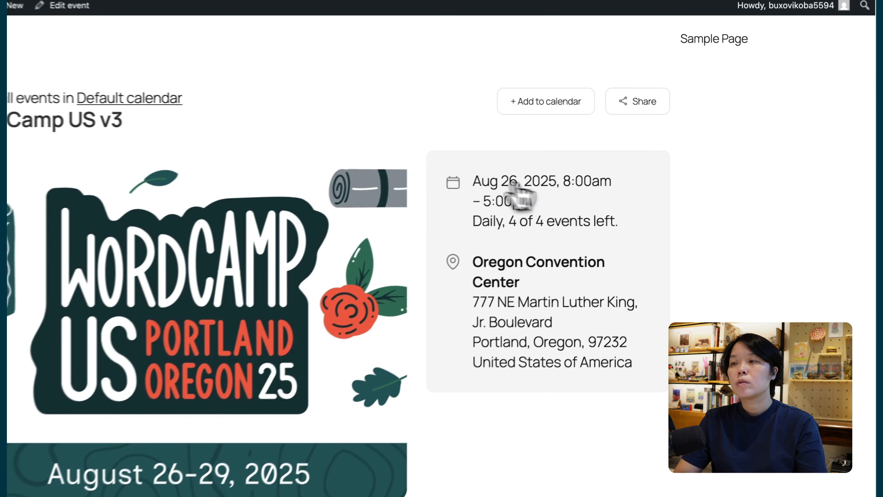
drag(584, 163, 616, 164)
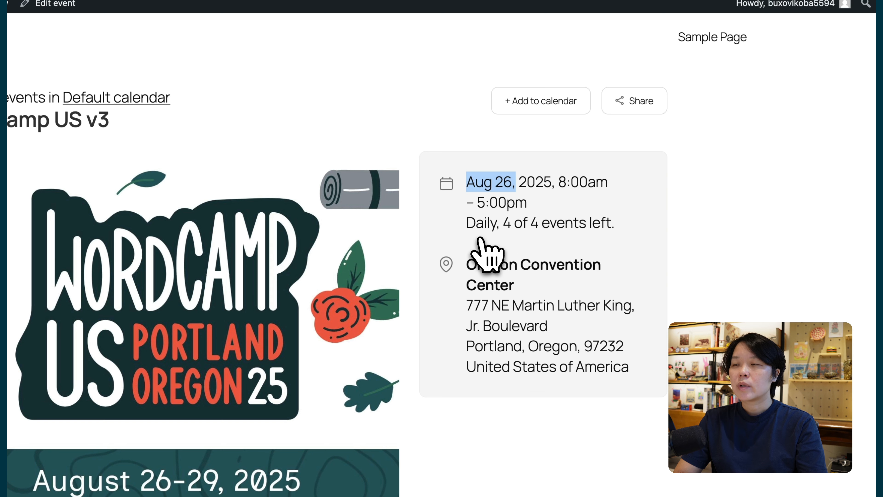
click(584, 234)
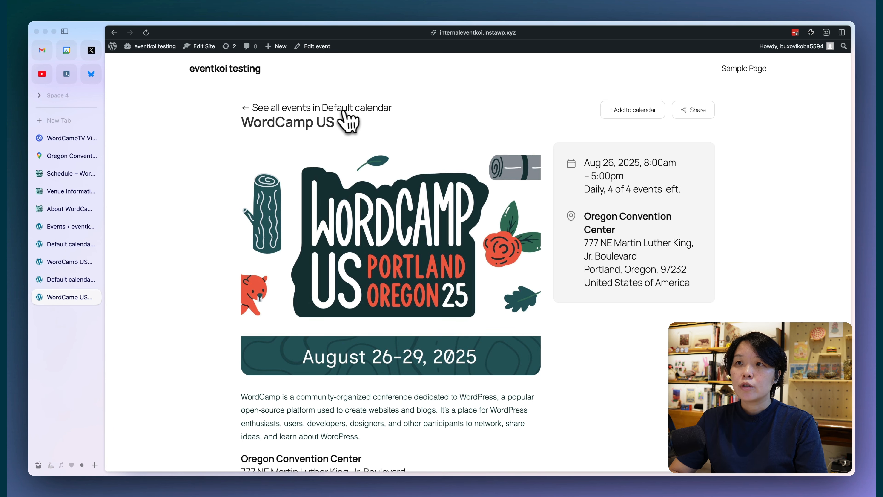
Open the default calendar and check the details of the Contributor Day and Showcase Day instances on 26 and 27 August
click(344, 111)
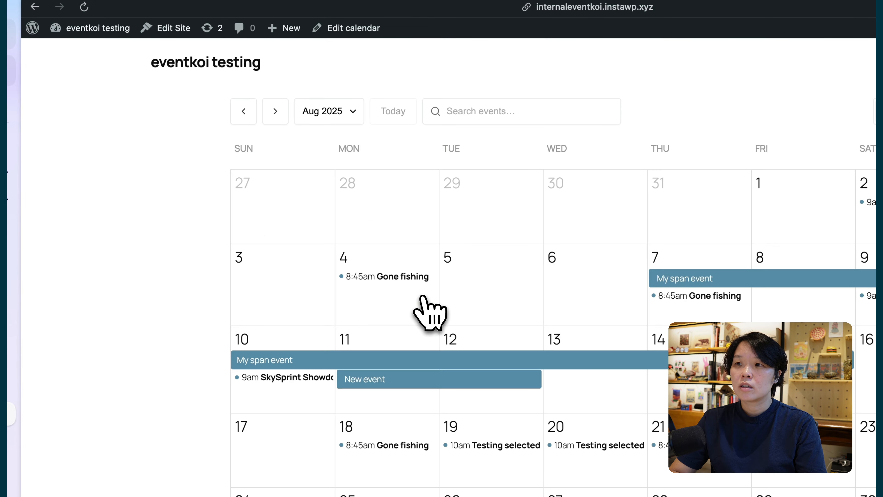
scroll(427, 303, down, 3)
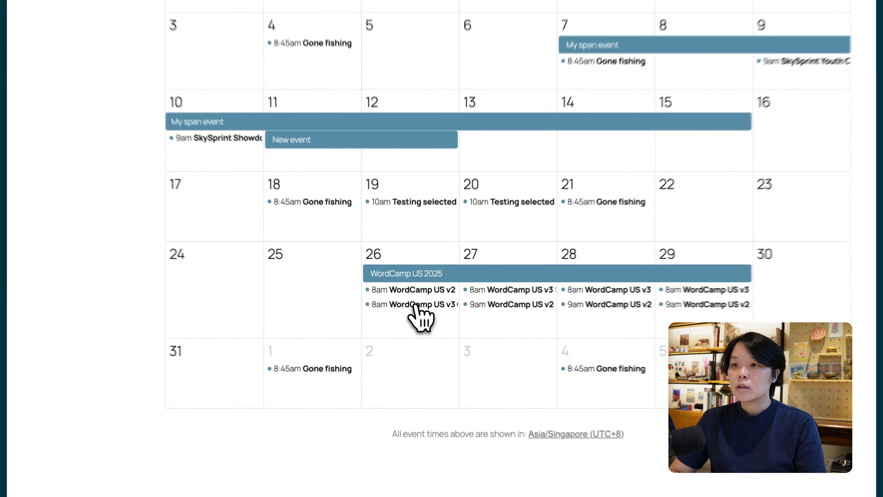
click(415, 311)
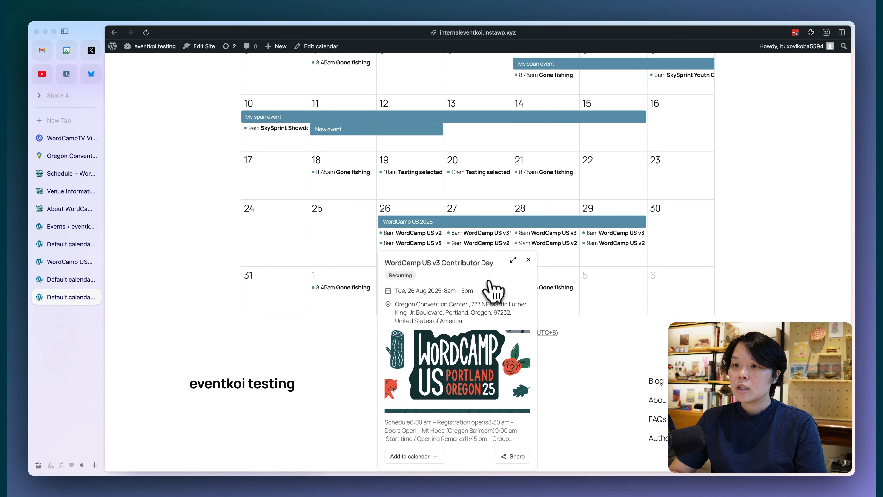
scroll(481, 274, down, 1)
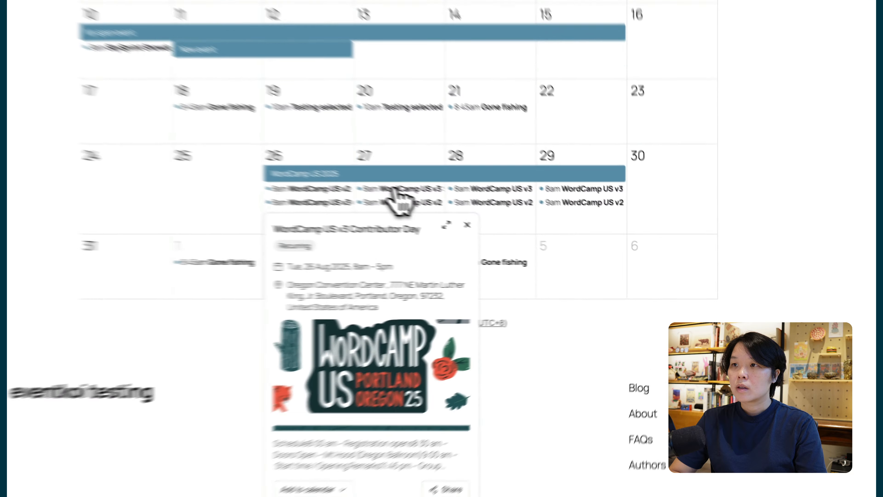
click(481, 213)
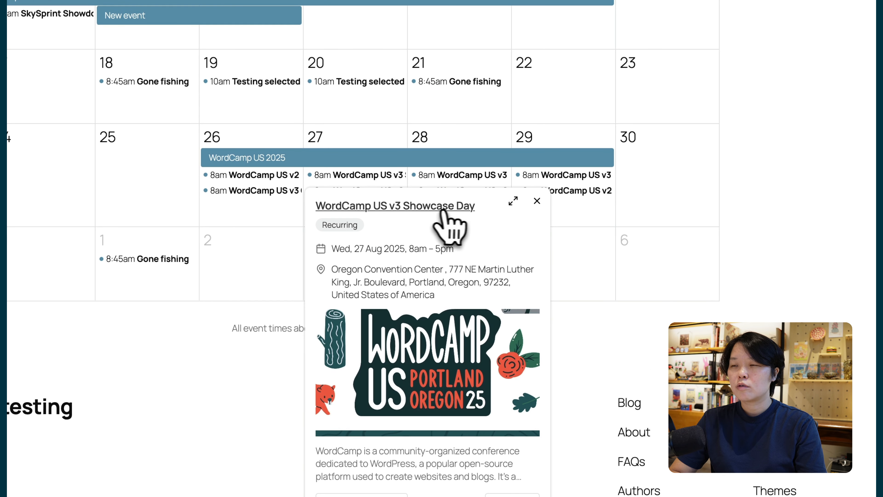
click(658, 341)
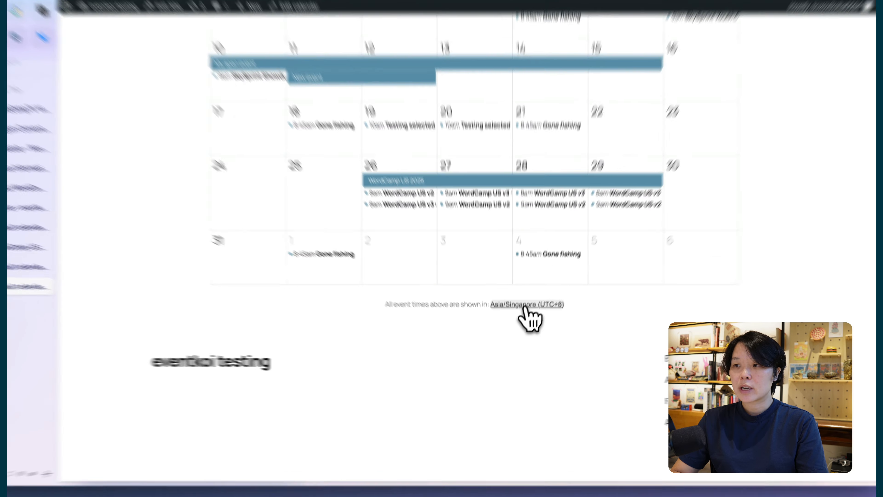
Switch the calendar's event times to the Africa/Addis_Ababa timezone and check the Contributor Day instance's details
click(526, 314)
scroll(523, 422, down, 3)
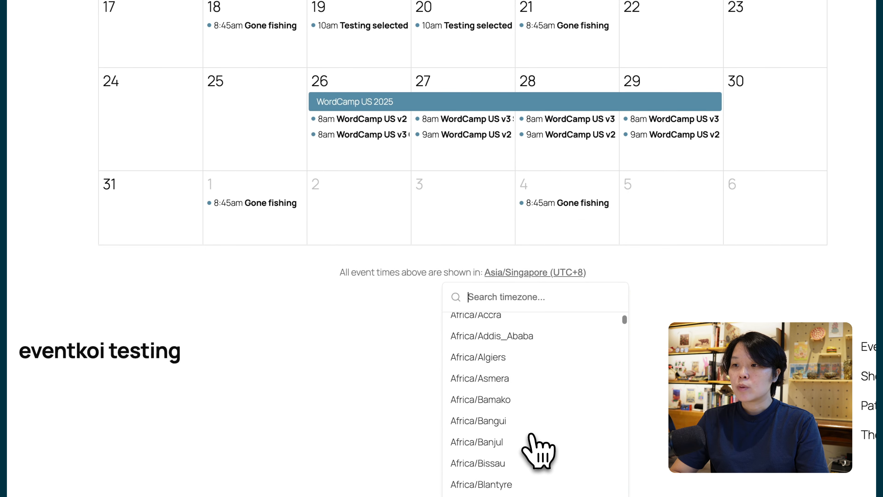
click(502, 336)
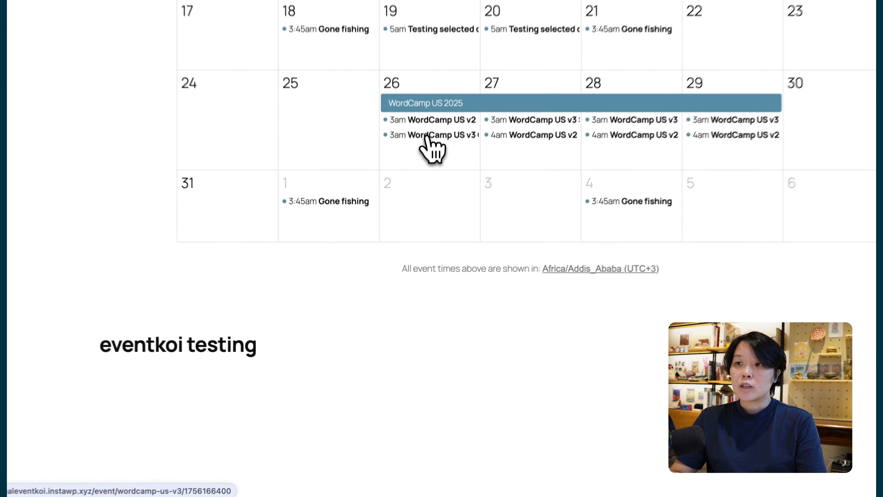
click(409, 224)
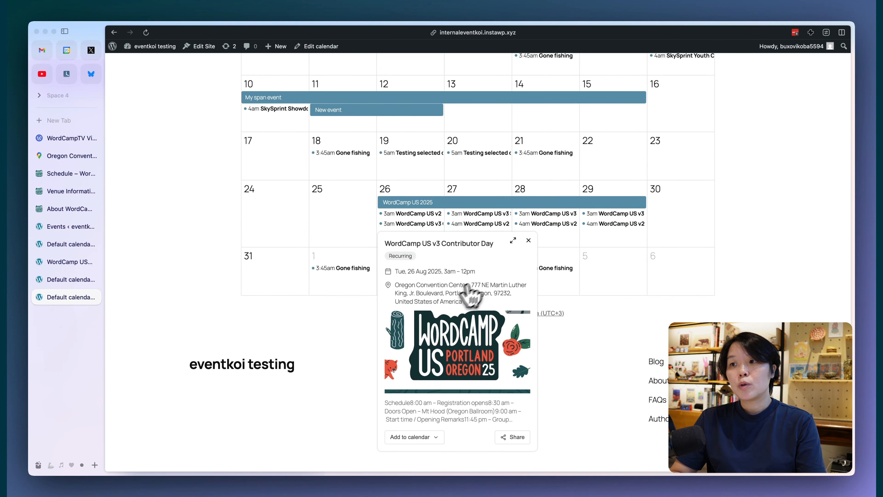
click(362, 347)
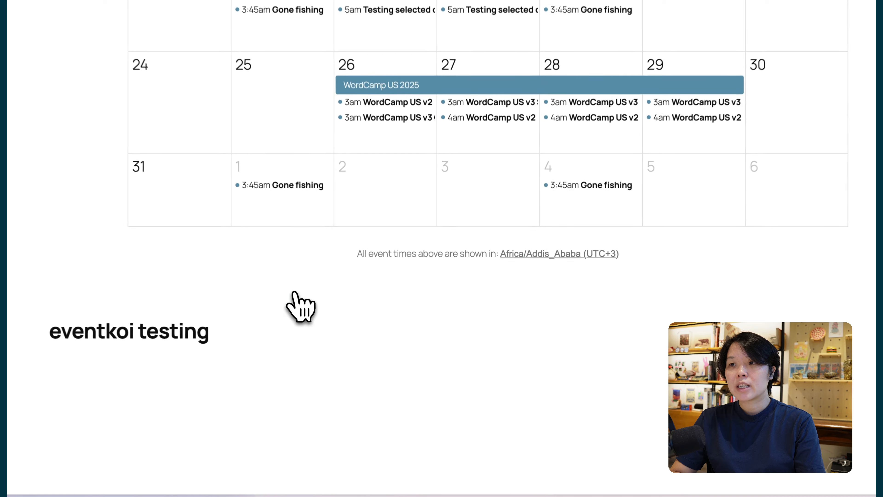